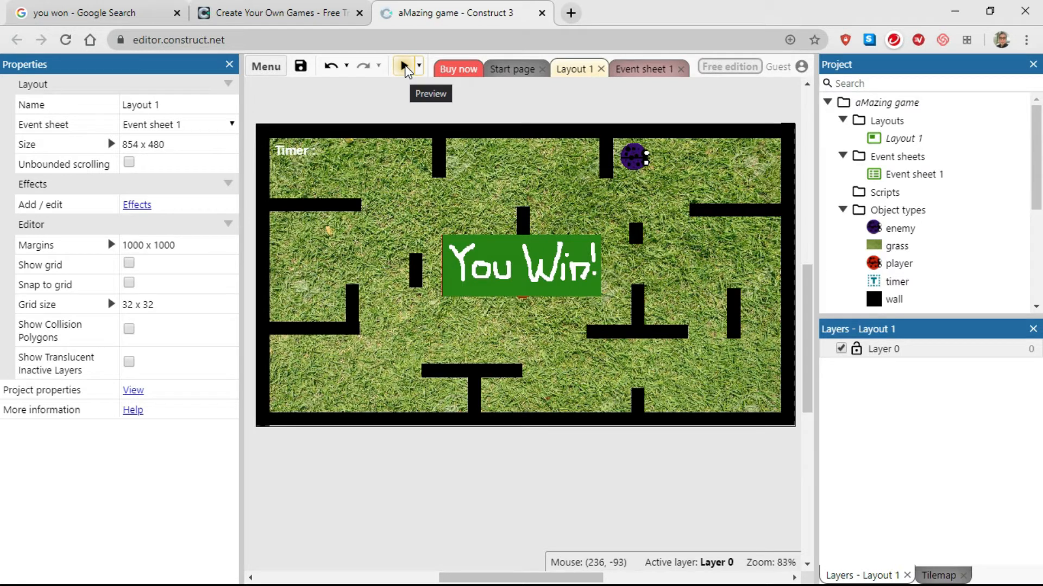
# - Preview the game and steer the red player bug through the maze away from the purple enemy
pyautogui.click(405, 66)
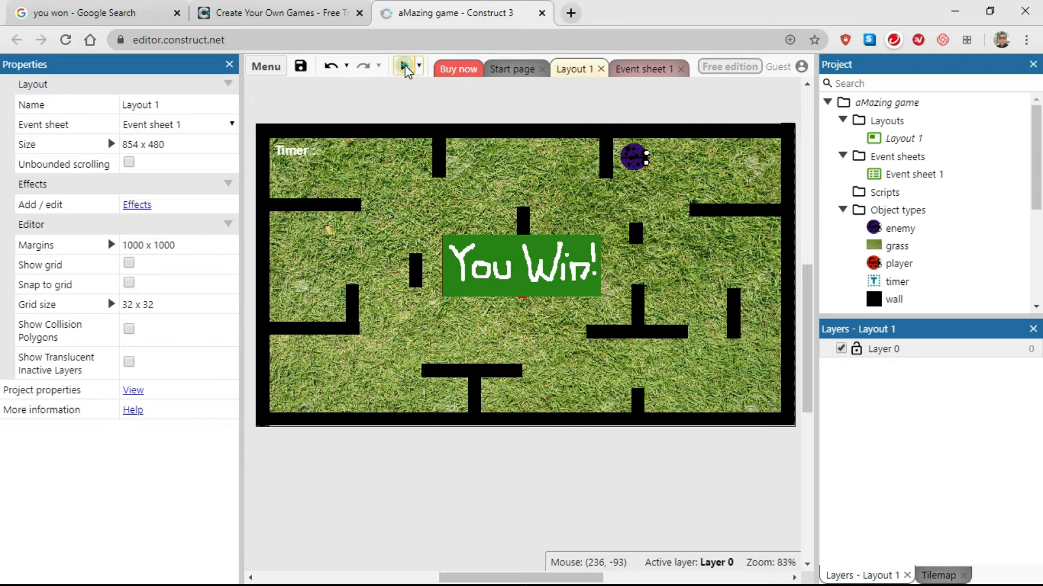
pyautogui.press('Left')
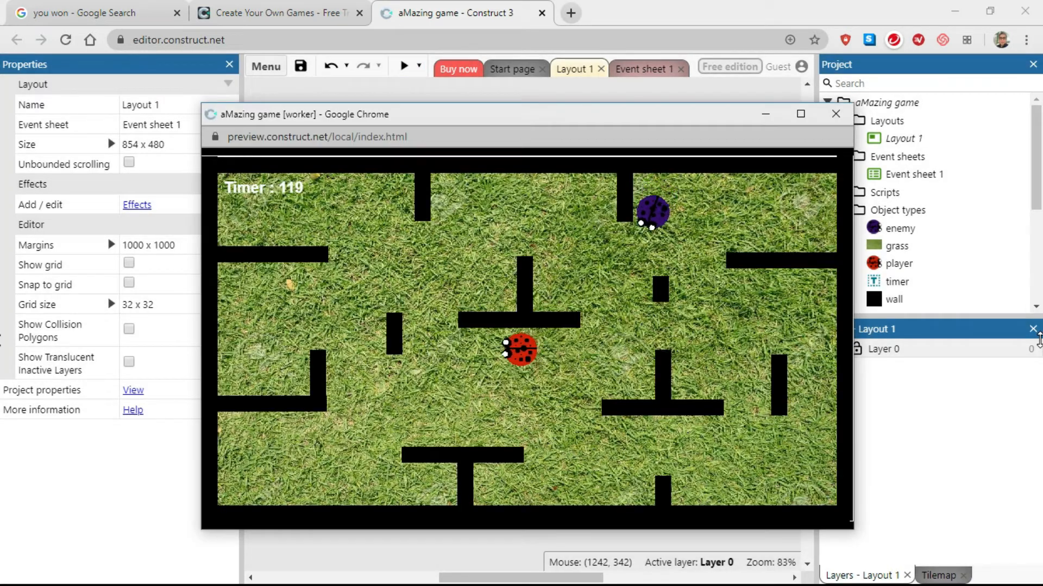
pyautogui.press('Up')
pyautogui.press('Right')
pyautogui.press('Up')
pyautogui.press('Right')
pyautogui.press('Down')
pyautogui.press('Right')
pyautogui.press('Down')
pyautogui.press('Left')
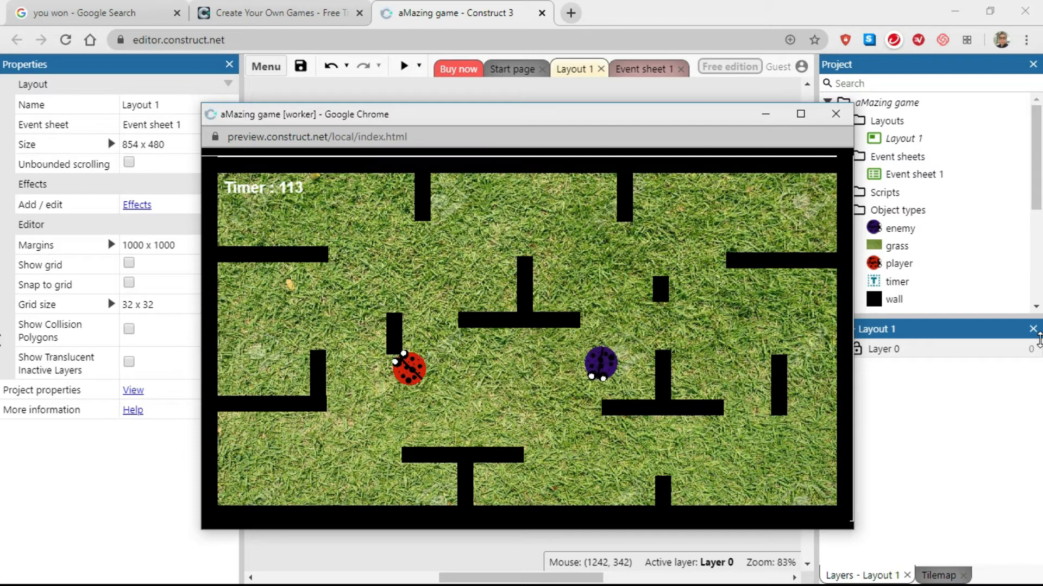
pyautogui.press('Down')
pyautogui.press('Left')
pyautogui.press('Up')
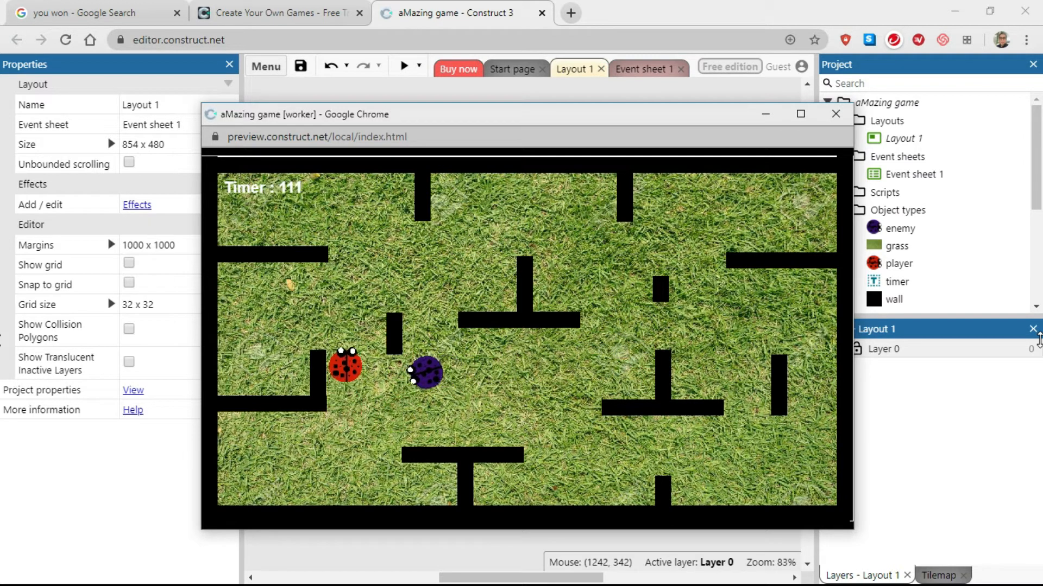
pyautogui.press('Right')
pyautogui.press('Up')
pyautogui.press('Down')
pyautogui.press('Right')
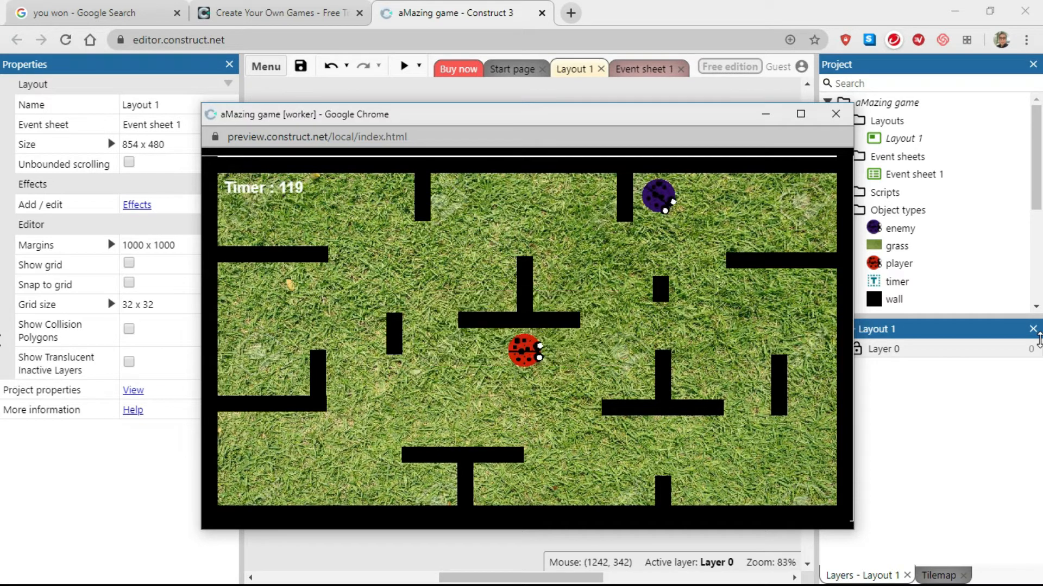
# - Play a second round, moving the player around the central walls to test the losing condition
pyautogui.press('Left')
pyautogui.press('Up')
pyautogui.press('Right')
pyautogui.press('Up')
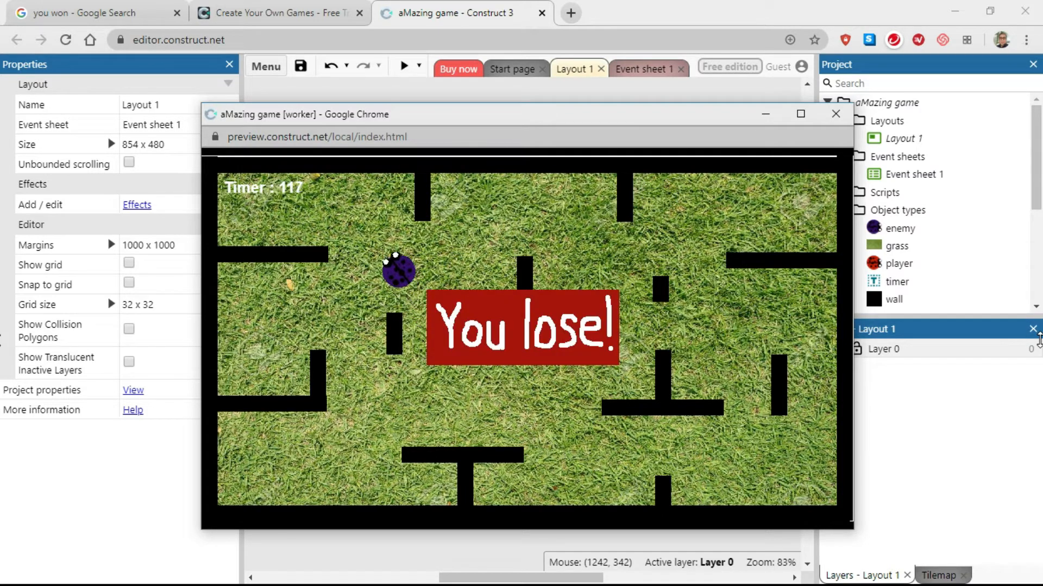
# - Play another round, dodging the enemy around the maze until the timer runs out to test the winning condition
pyautogui.press('Left')
pyautogui.press('Up')
pyautogui.press('Right')
pyautogui.press('Up')
pyautogui.press('Right')
pyautogui.press('Down')
pyautogui.press('Right')
pyautogui.press('Down')
pyautogui.press('Left')
pyautogui.press('Up')
pyautogui.press('Left')
pyautogui.press('Up')
pyautogui.press('Right')
pyautogui.press('Down')
pyautogui.press('Left')
pyautogui.press('Up')
pyautogui.press('Right')
pyautogui.press('Down')
pyautogui.press('Right')
pyautogui.press('Down')
pyautogui.press('Left')
pyautogui.press('Right')
pyautogui.press('Down')
pyautogui.press('Up')
pyautogui.press('Left')
pyautogui.press('Down')
pyautogui.press('Left')
pyautogui.press('Right')
pyautogui.press('Up')
pyautogui.press('Up')
pyautogui.press('Right')
pyautogui.press('Down')
pyautogui.press('Left')
pyautogui.press('Up')
pyautogui.press('Right')
pyautogui.press('Down')
pyautogui.press('Left')
pyautogui.press('Up')
pyautogui.press('Right')
pyautogui.press('Right')
pyautogui.press('Down')
pyautogui.press('Right')
pyautogui.press('Down')
pyautogui.press('Left')
pyautogui.press('Up')
pyautogui.press('Right')
pyautogui.press('Up')
pyautogui.press('Left')
pyautogui.press('Down')
pyautogui.press('Right')
pyautogui.press('Up')
pyautogui.press('Right')
pyautogui.press('Right')
pyautogui.press('Down')
pyautogui.press('Left')
pyautogui.press('Up')
pyautogui.press('Down')
pyautogui.press('Right')
pyautogui.press('Up')
pyautogui.press('Left')
pyautogui.press('Down')
pyautogui.press('Down')
pyautogui.press('Right')
pyautogui.press('Up')
pyautogui.press('Left')
pyautogui.press('Down')
pyautogui.press('Up')
pyautogui.press('Down')
pyautogui.press('Right')
pyautogui.press('Up')
pyautogui.press('Down')
pyautogui.press('Left')
pyautogui.press('Up')
pyautogui.press('Right')
pyautogui.press('Down')
pyautogui.press('Left')
pyautogui.press('Up')
pyautogui.press('Right')
pyautogui.press('Down')
pyautogui.press('Left')
pyautogui.press('Up')
pyautogui.press('Right')
pyautogui.press('Down')
pyautogui.press('Down')
pyautogui.press('Left')
pyautogui.press('Up')
pyautogui.press('Right')
pyautogui.press('Down')
pyautogui.press('Up')
pyautogui.press('Left')
pyautogui.press('Down')
pyautogui.press('Right')
pyautogui.press('Up')
pyautogui.press('Left')
pyautogui.press('Down')
pyautogui.press('Left')
pyautogui.press('Down')
pyautogui.press('Down')
pyautogui.press('Right')
pyautogui.press('Up')
pyautogui.press('Right')
pyautogui.press('Up')
pyautogui.press('Left')
pyautogui.press('Up')
pyautogui.press('Up')
pyautogui.press('Left')
pyautogui.press('Down')
pyautogui.press('Left')
pyautogui.press('Down')
pyautogui.press('Right')
pyautogui.press('Down')
pyautogui.press('Right')
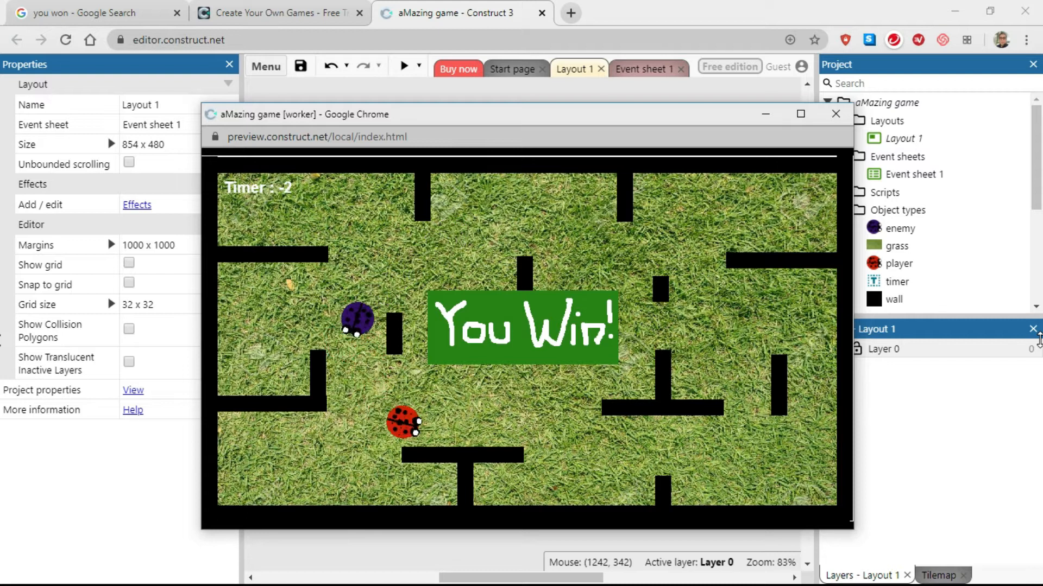
pyautogui.press('Right')
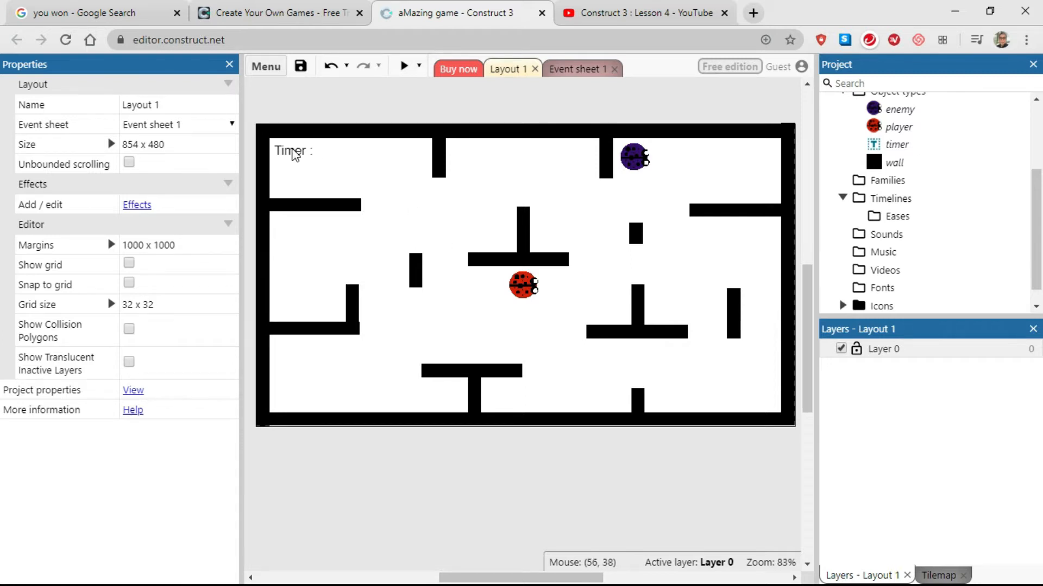
# - Review the events in Event sheet 1 and insert a new Sprite object named tryagain into Layout 1
pyautogui.click(564, 68)
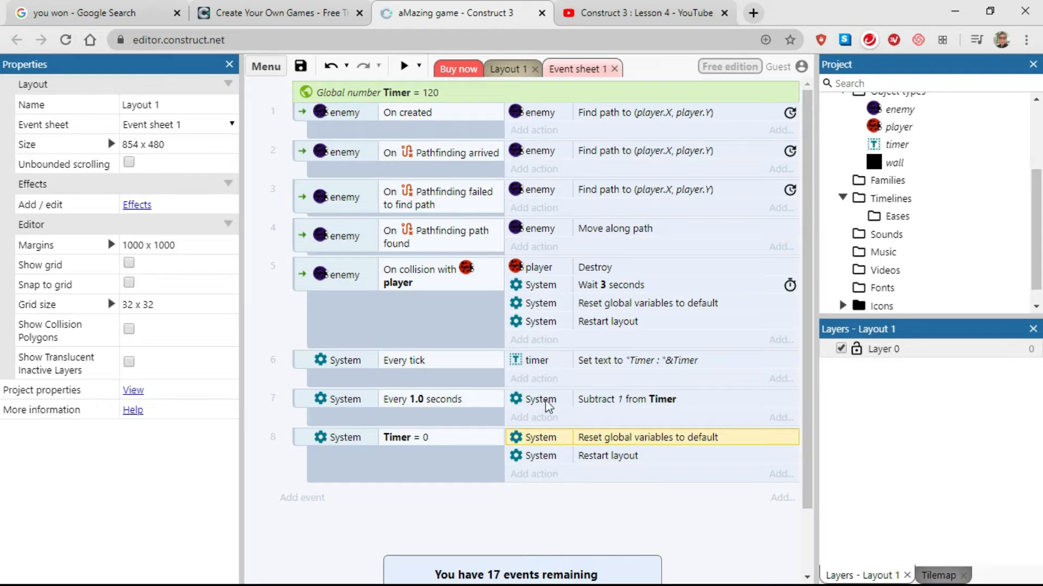
pyautogui.click(506, 71)
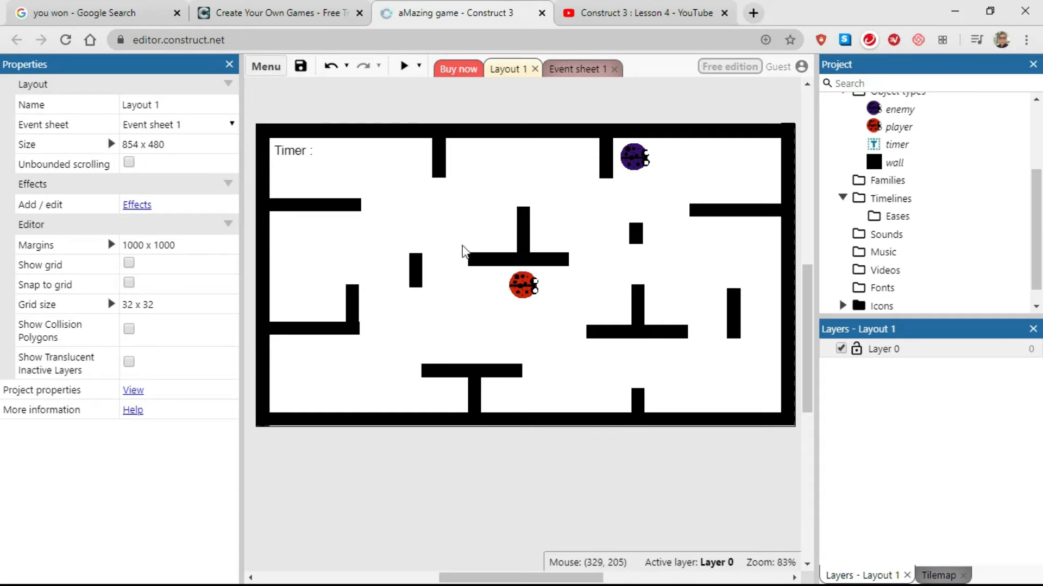
pyautogui.rightClick(481, 170)
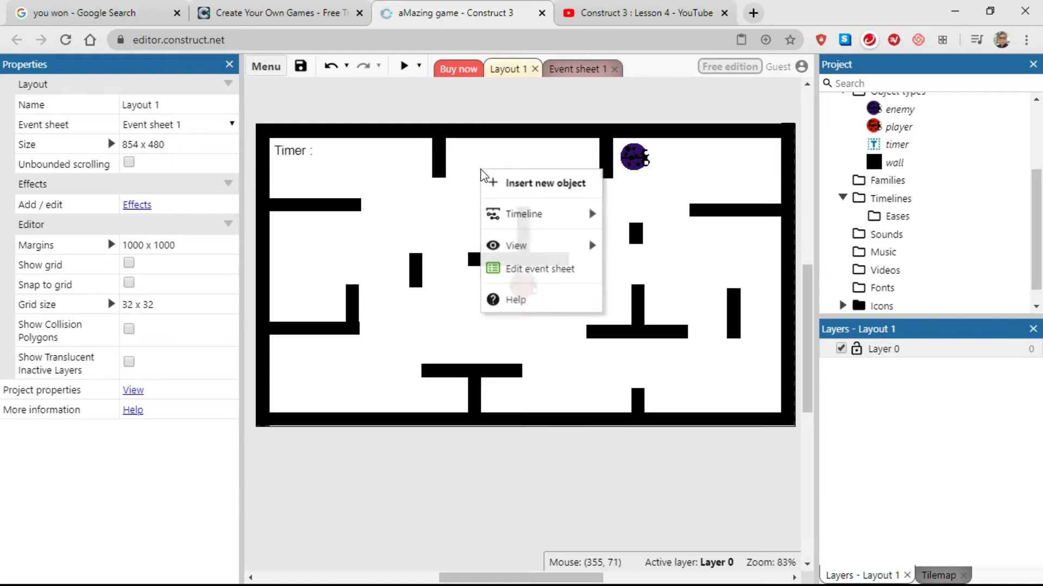
pyautogui.click(538, 185)
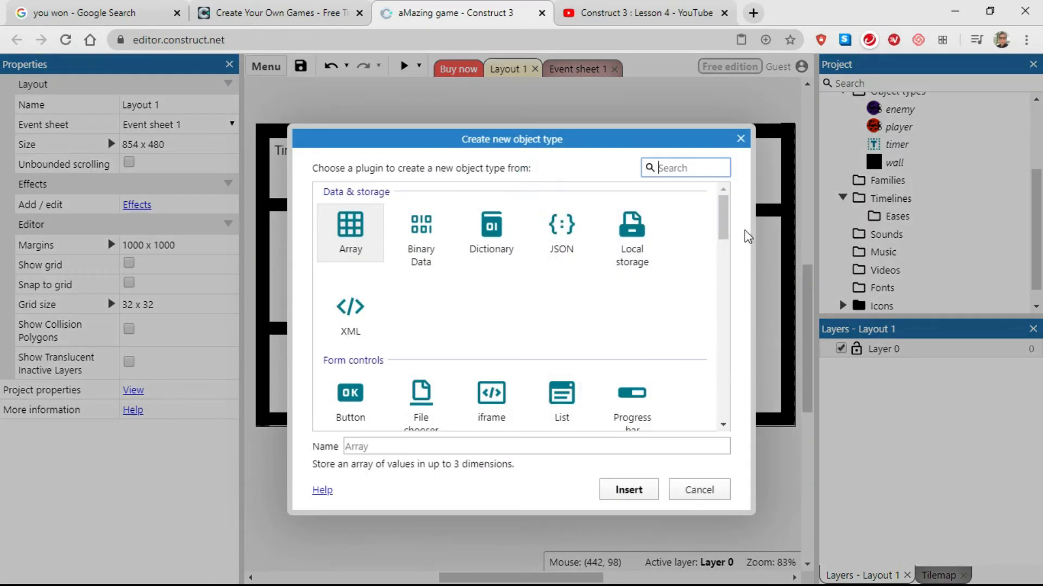
pyautogui.moveTo(728, 225); pyautogui.dragTo(722, 277)
pyautogui.click(570, 237)
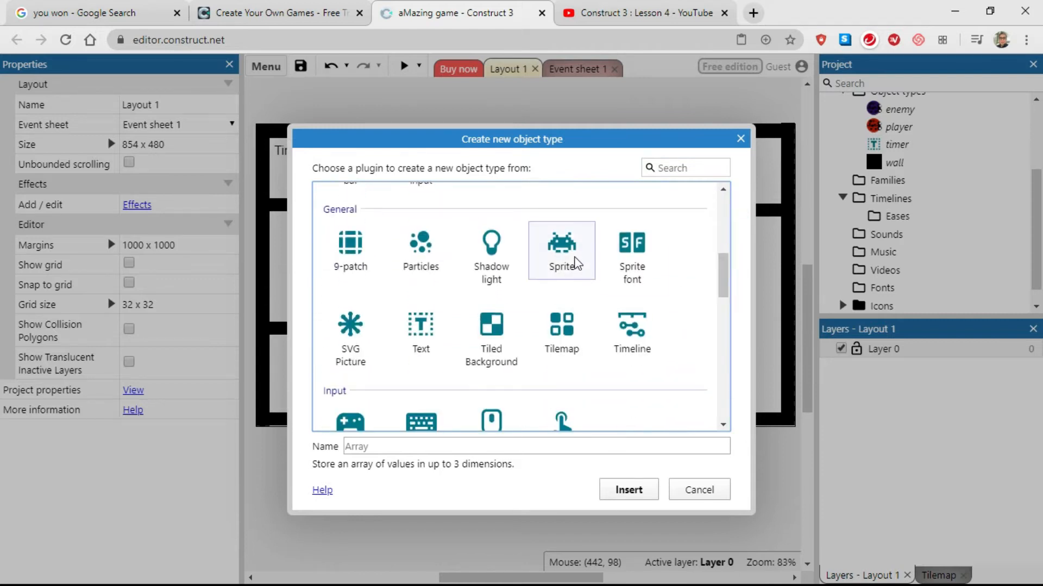
pyautogui.click(348, 447)
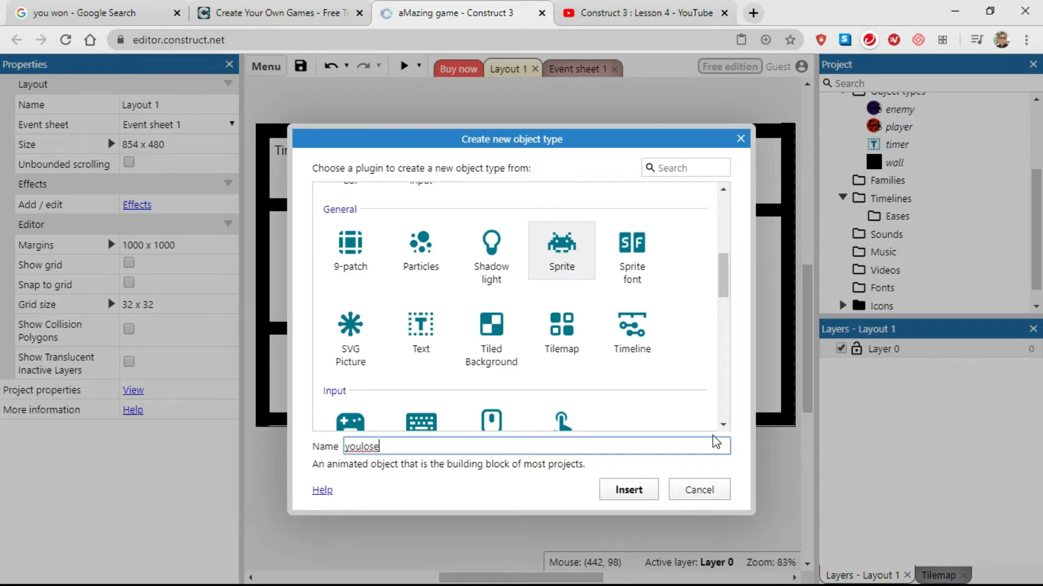
pyautogui.moveTo(384, 447); pyautogui.dragTo(342, 448)
pyautogui.write('t')
pyautogui.write('gaina')
pyautogui.press('BackSpace')
pyautogui.click(630, 492)
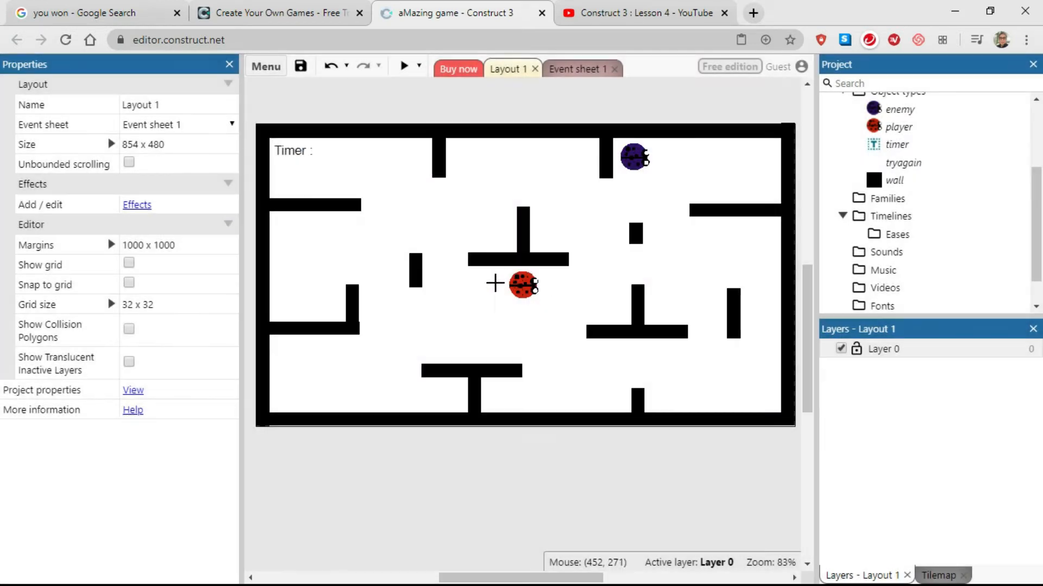
pyautogui.click(435, 219)
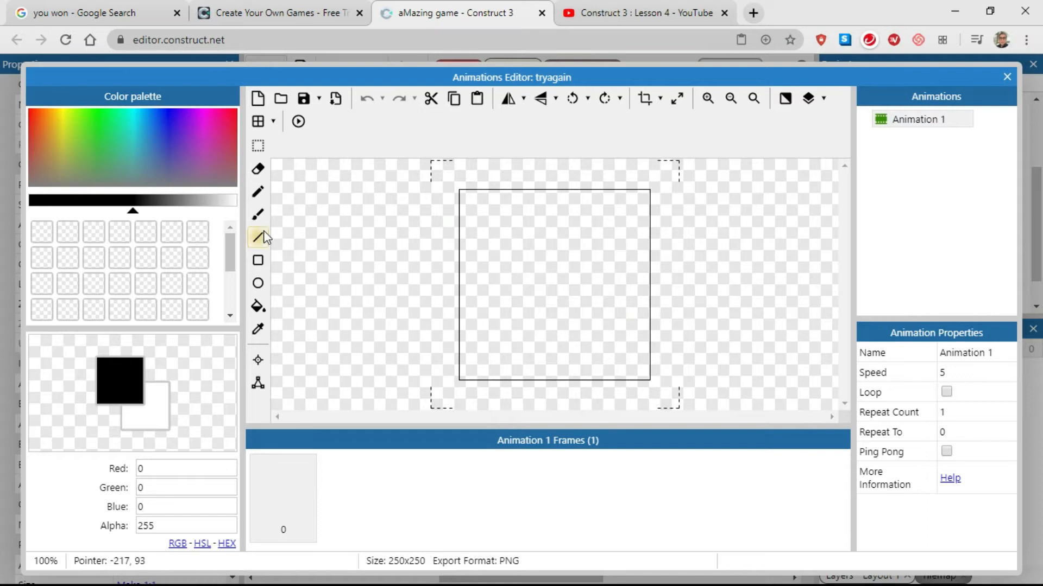
# - Flood-fill the tryagain sprite's 250x250 canvas with red (RGB 246, 32, 8)
pyautogui.click(258, 309)
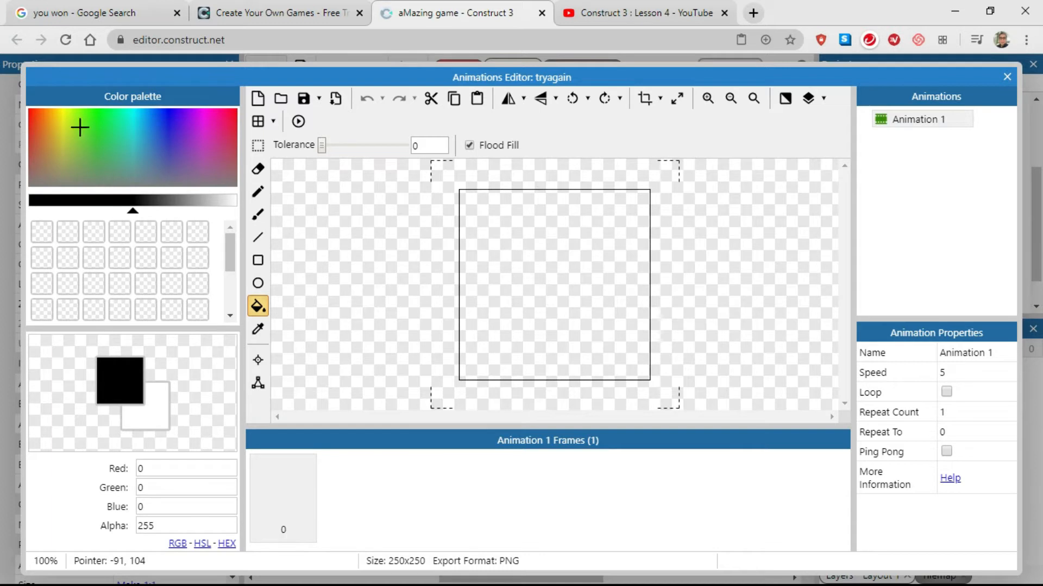
pyautogui.click(31, 112)
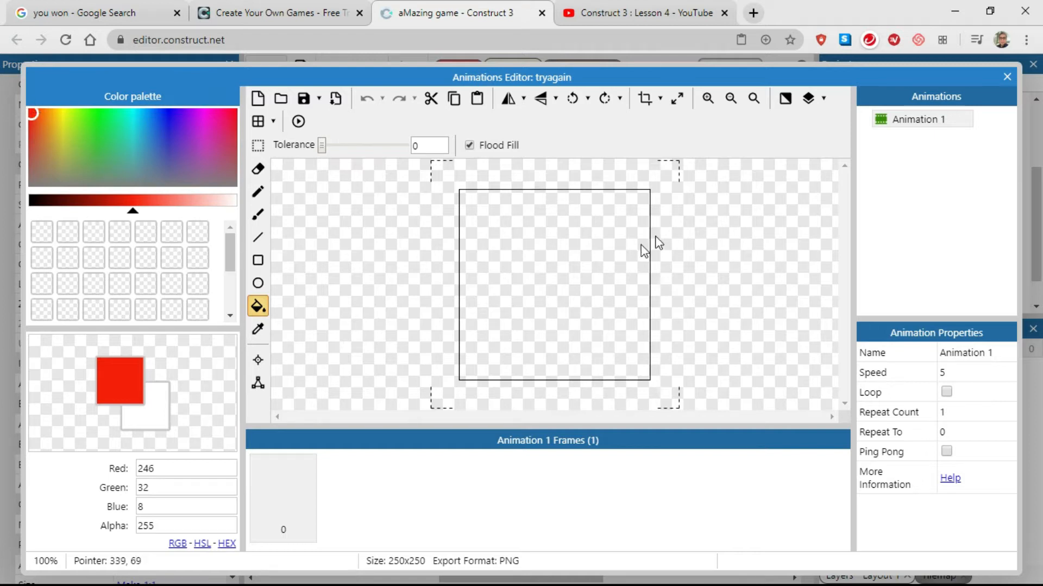
pyautogui.click(531, 265)
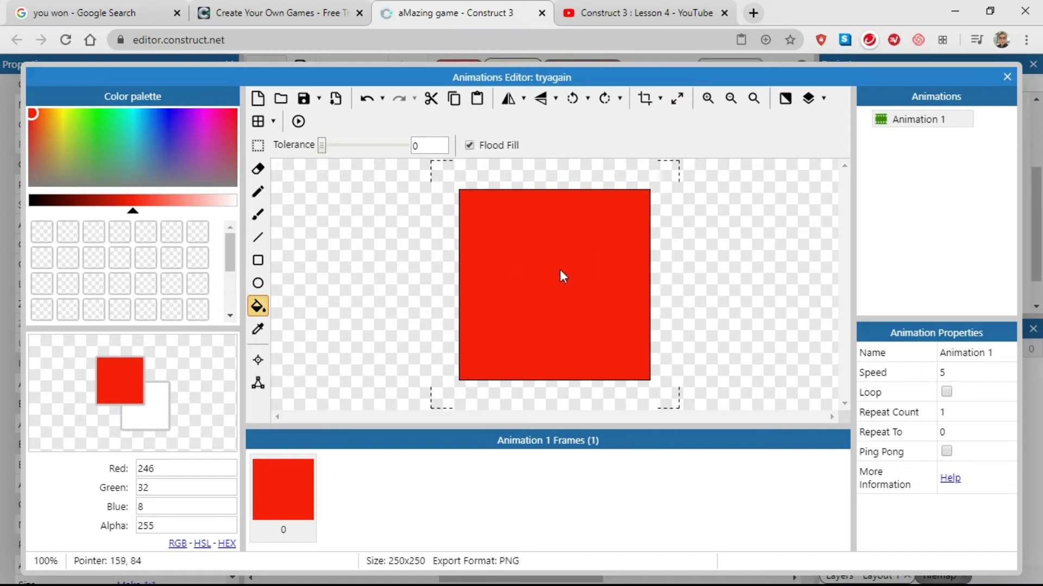
# - Delete the lower half of the red fill with a rectangle selection and crop the image to the remaining rectangle
pyautogui.click(258, 146)
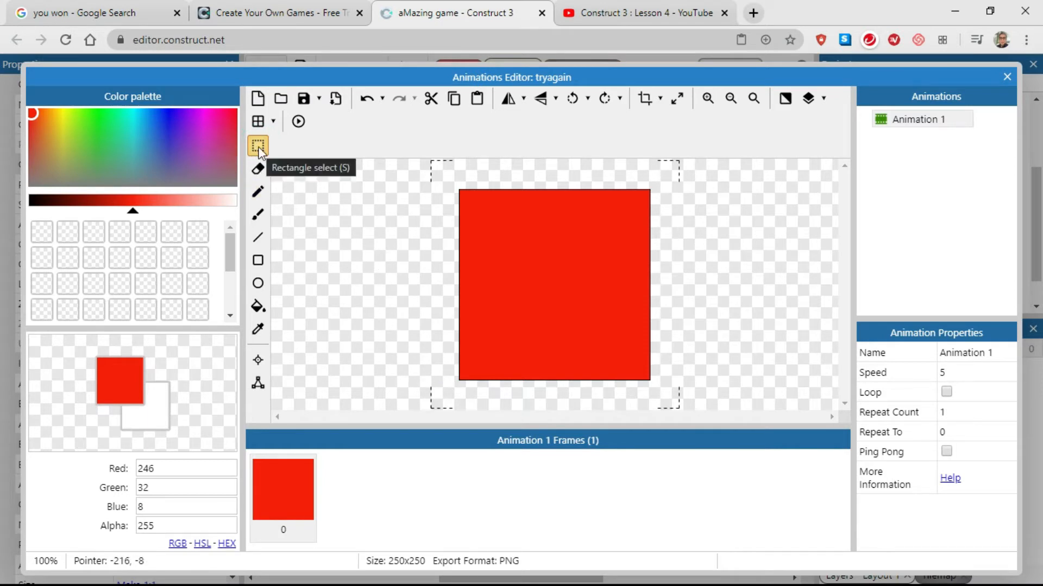
pyautogui.moveTo(452, 389); pyautogui.dragTo(657, 278)
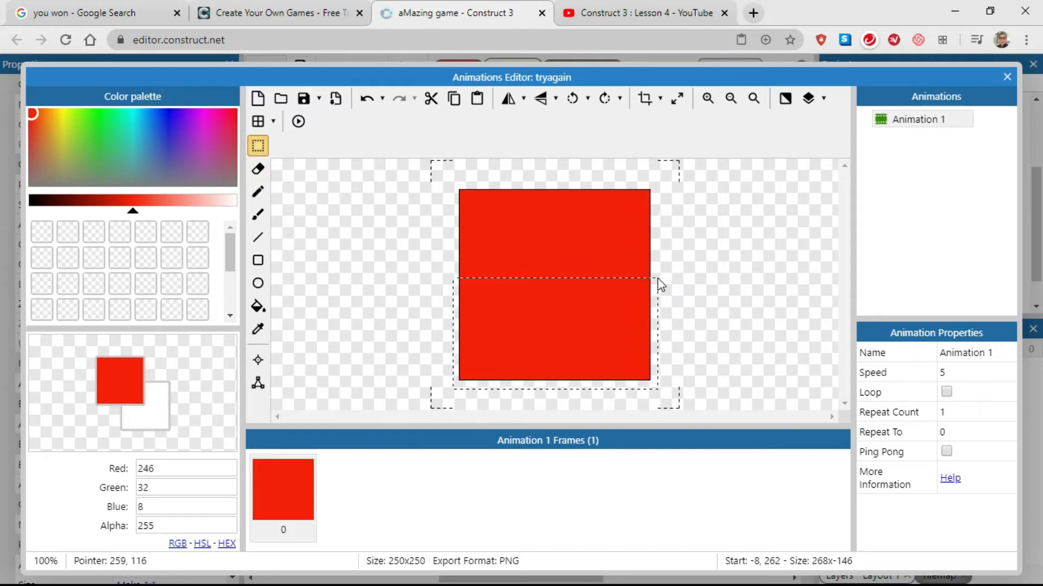
pyautogui.moveTo(657, 279); pyautogui.dragTo(660, 282)
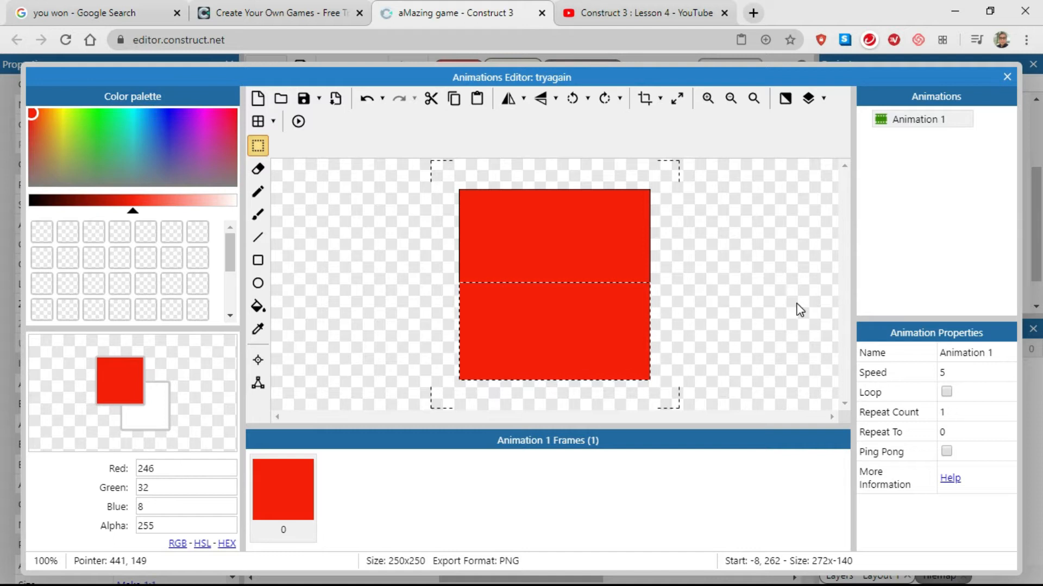
pyautogui.press('Delete')
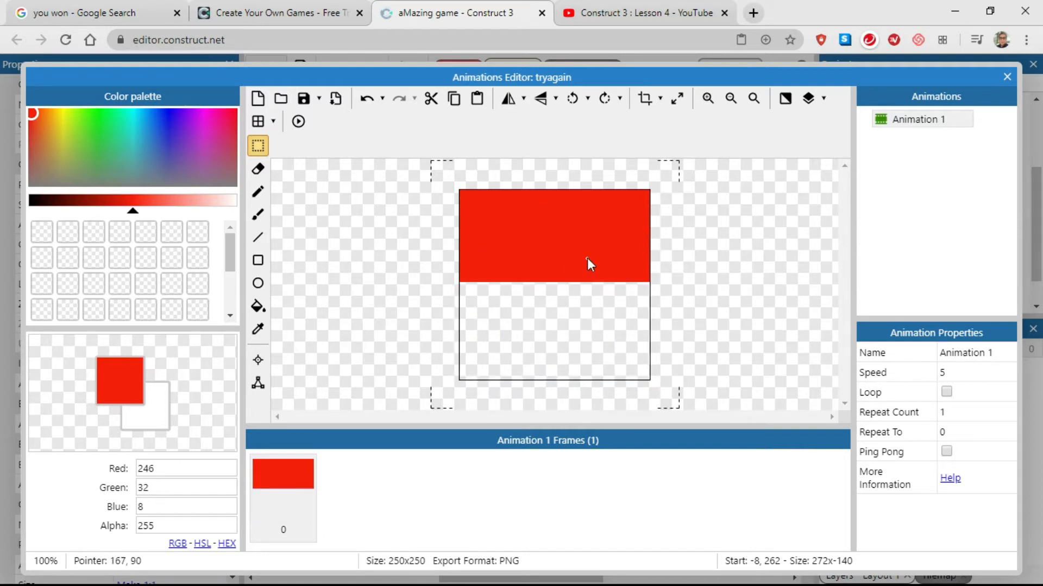
pyautogui.click(645, 98)
pyautogui.press('f')
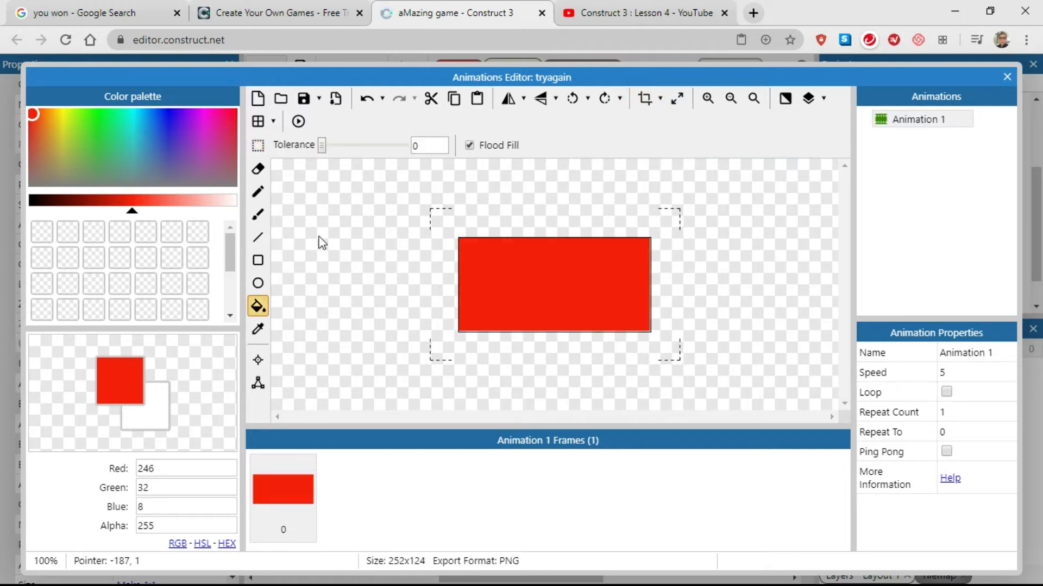
# - Set up the Brush with a yellow colour (RGB 241, 210, 11) and a size of 6
pyautogui.click(259, 216)
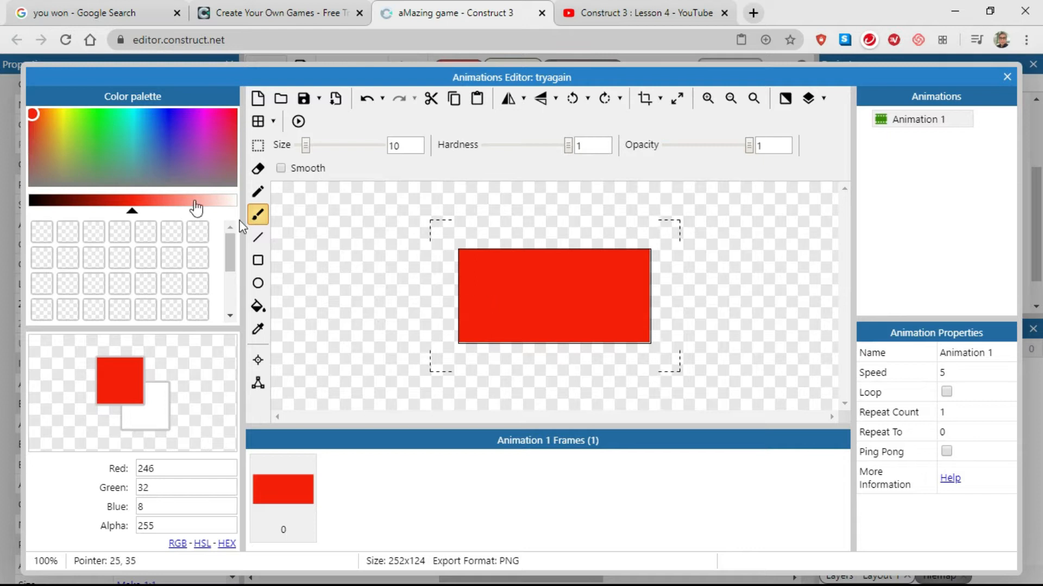
pyautogui.click(61, 119)
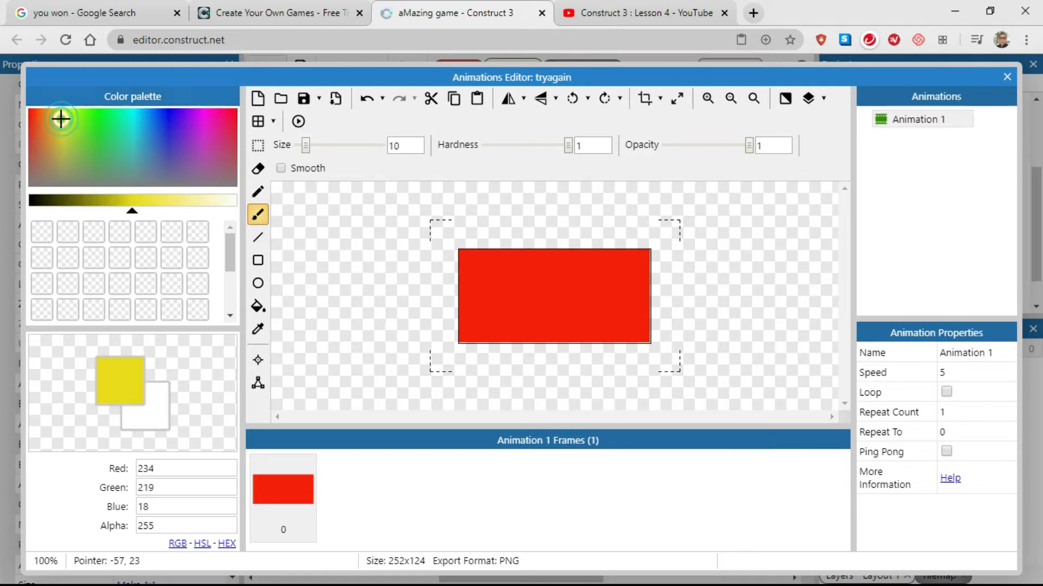
pyautogui.click(59, 115)
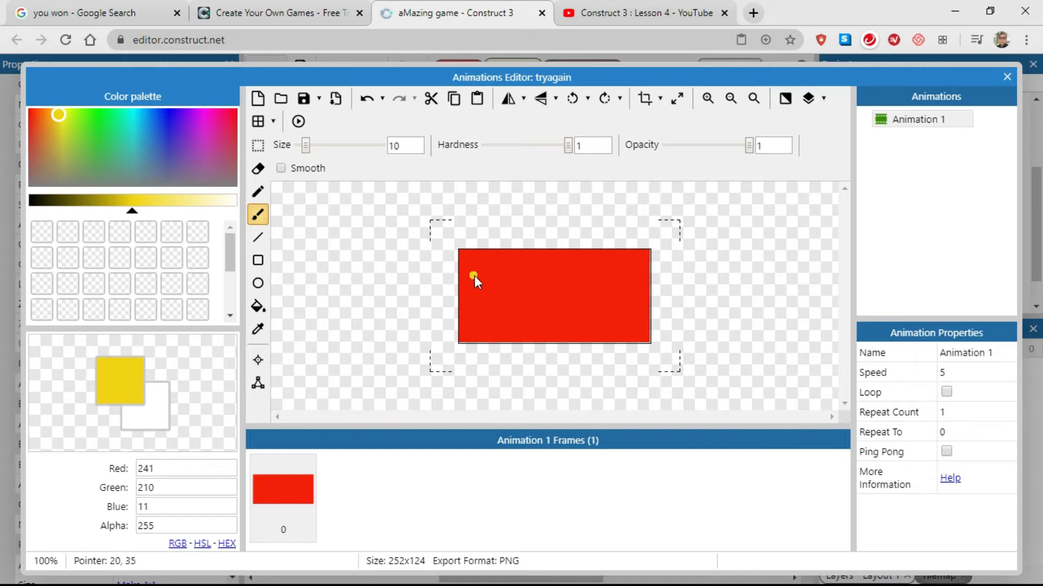
pyautogui.moveTo(401, 145); pyautogui.dragTo(372, 146)
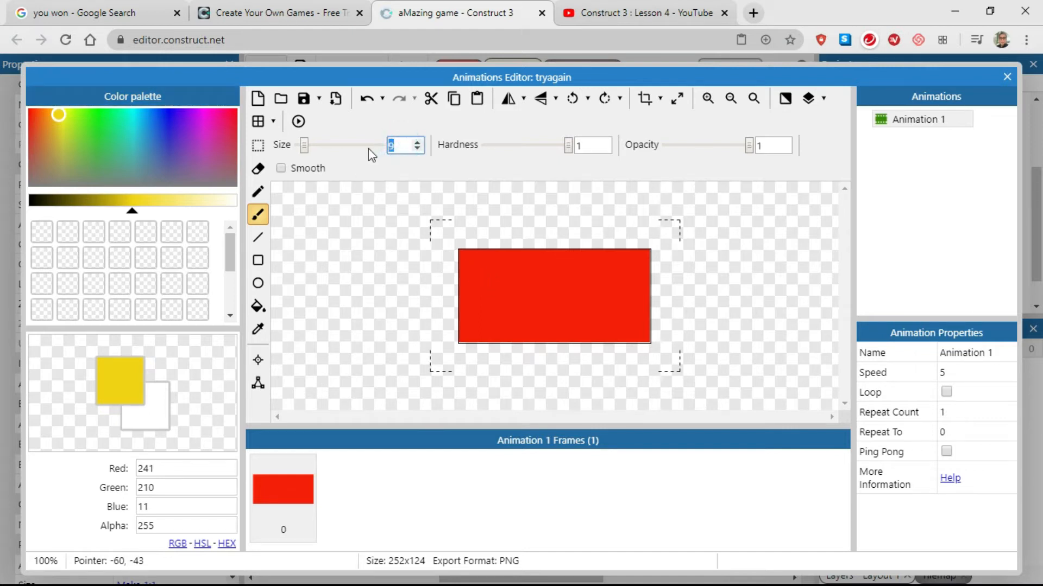
pyautogui.write('6')
# - Paint the words "Try Again" in yellow across the red rectangle, with small accent strokes above the last letters
pyautogui.click(470, 272)
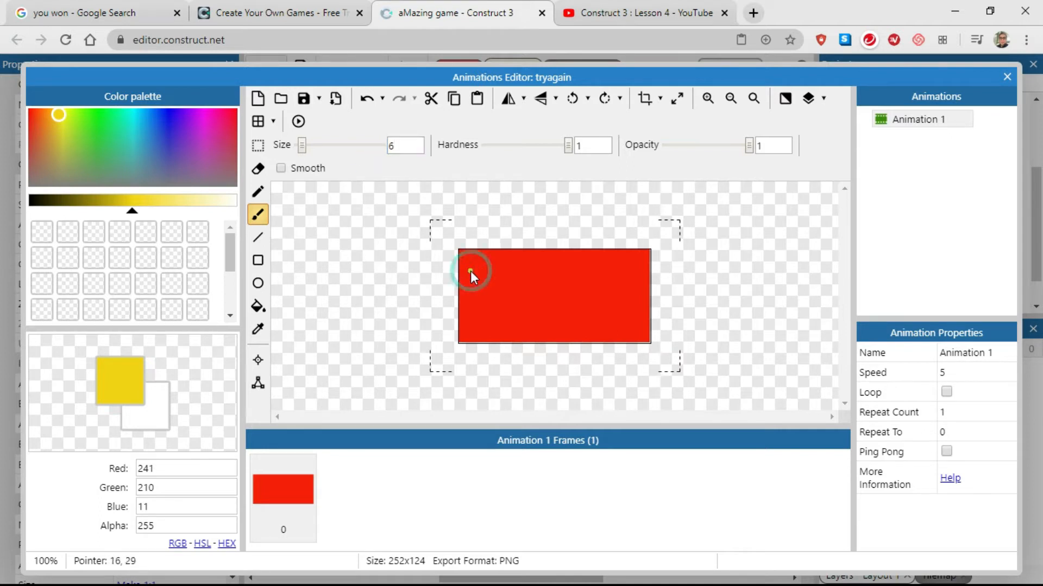
pyautogui.moveTo(481, 271); pyautogui.dragTo(495, 314)
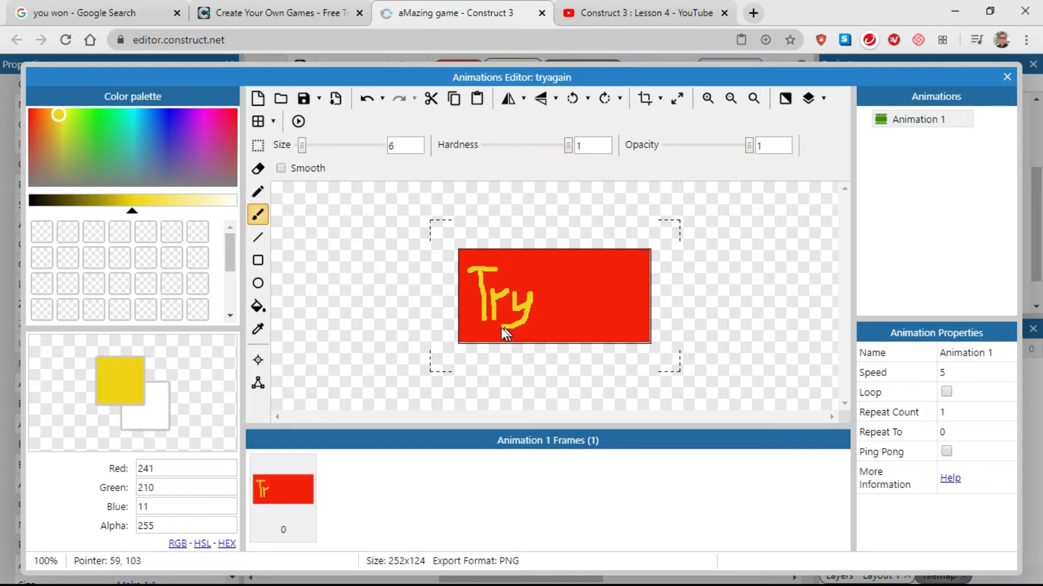
pyautogui.click(536, 278)
pyautogui.moveTo(550, 263); pyautogui.dragTo(550, 291)
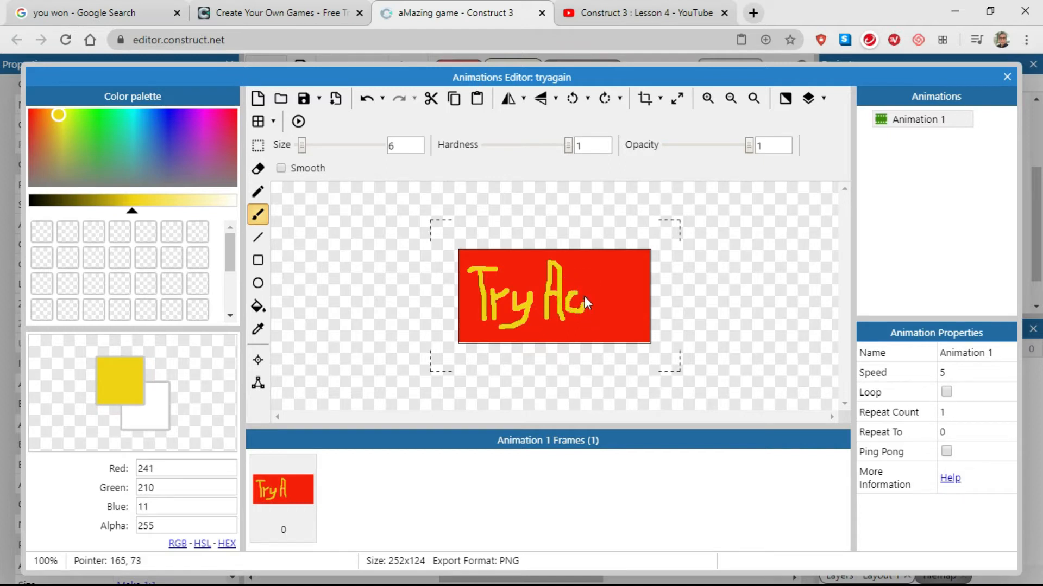
pyautogui.moveTo(585, 286); pyautogui.dragTo(583, 321)
pyautogui.click(596, 296)
pyautogui.moveTo(597, 296); pyautogui.dragTo(604, 295)
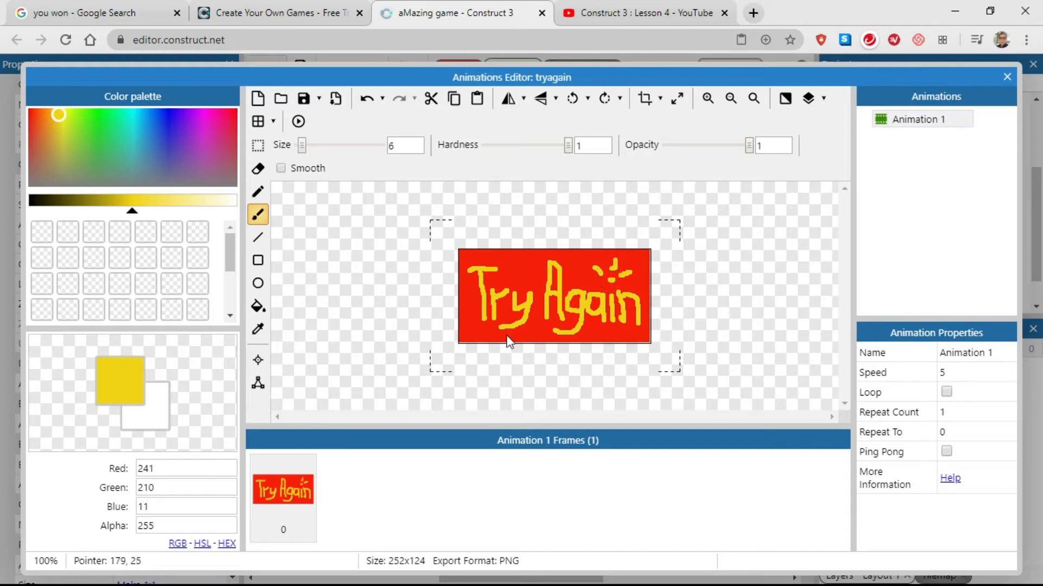
pyautogui.click(462, 338)
# - Close the image editor and move the tryagain sprite to the middle of the maze at position 419, 289
pyautogui.click(1006, 82)
pyautogui.moveTo(411, 177); pyautogui.dragTo(476, 284)
pyautogui.moveTo(484, 391); pyautogui.dragTo(487, 261)
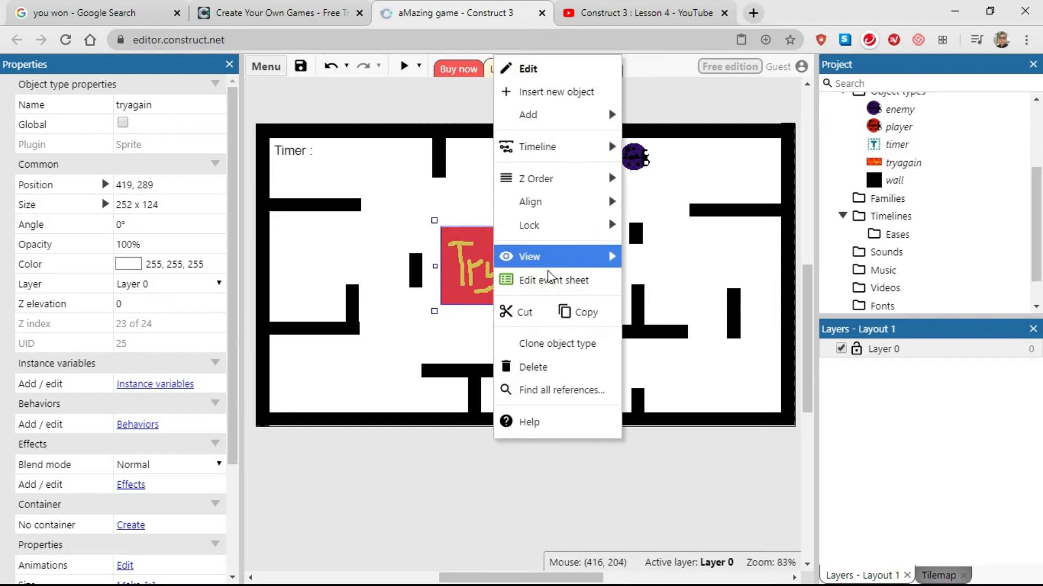
# - Clone the tryagain object type and place the copy directly below the original at position 419, 443
pyautogui.click(557, 348)
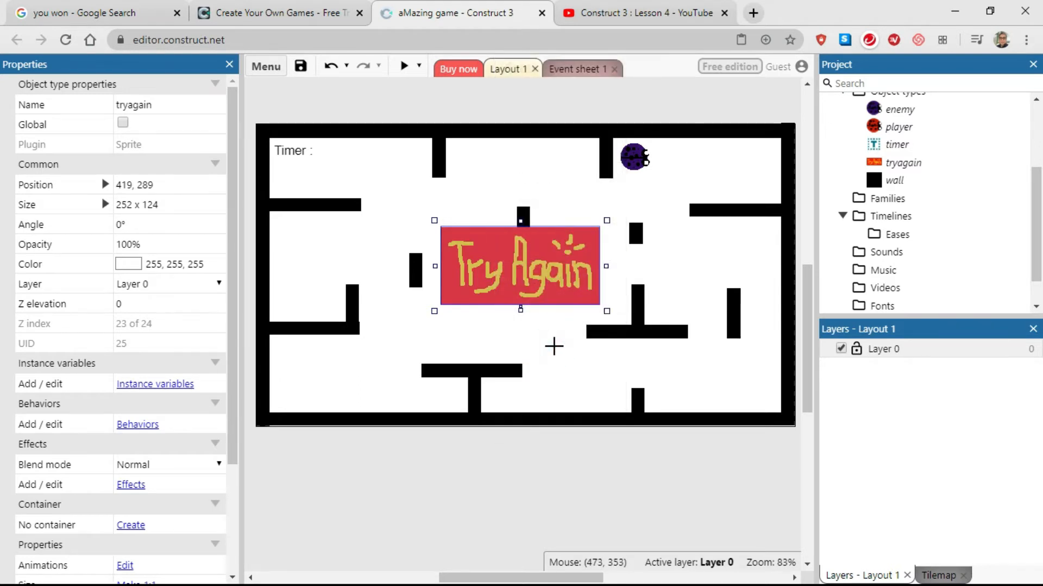
pyautogui.click(408, 350)
pyautogui.moveTo(382, 311); pyautogui.dragTo(501, 374)
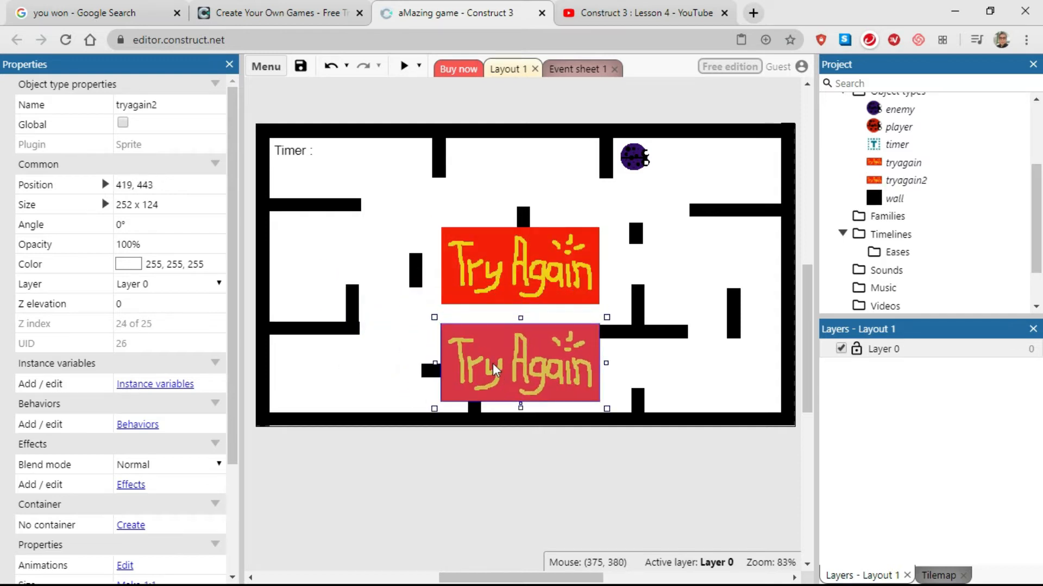
# - Rename the cloned sprite as youwin
pyautogui.click(168, 105)
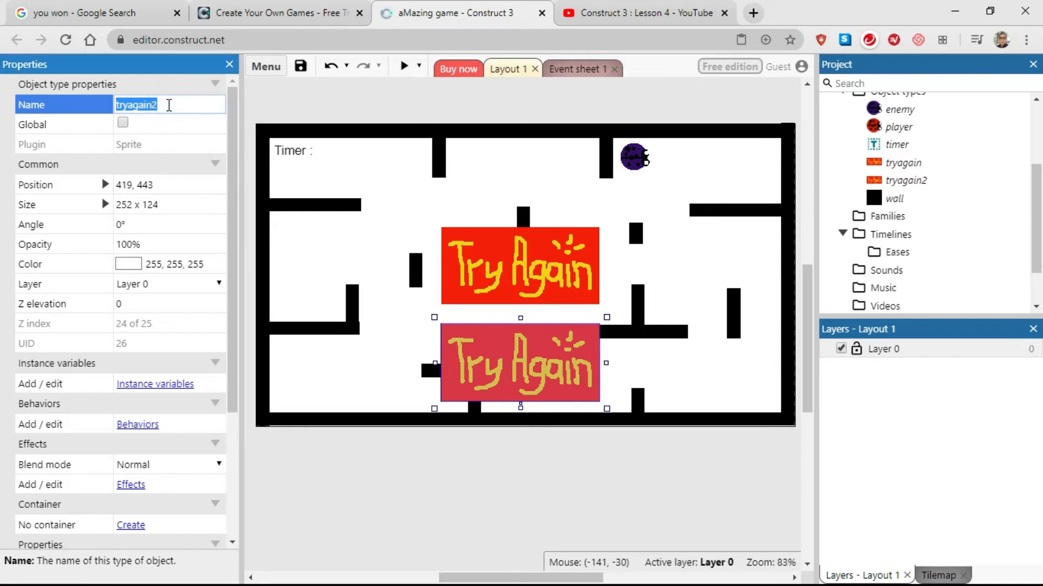
pyautogui.press('BackSpace')
pyautogui.write('youwin')
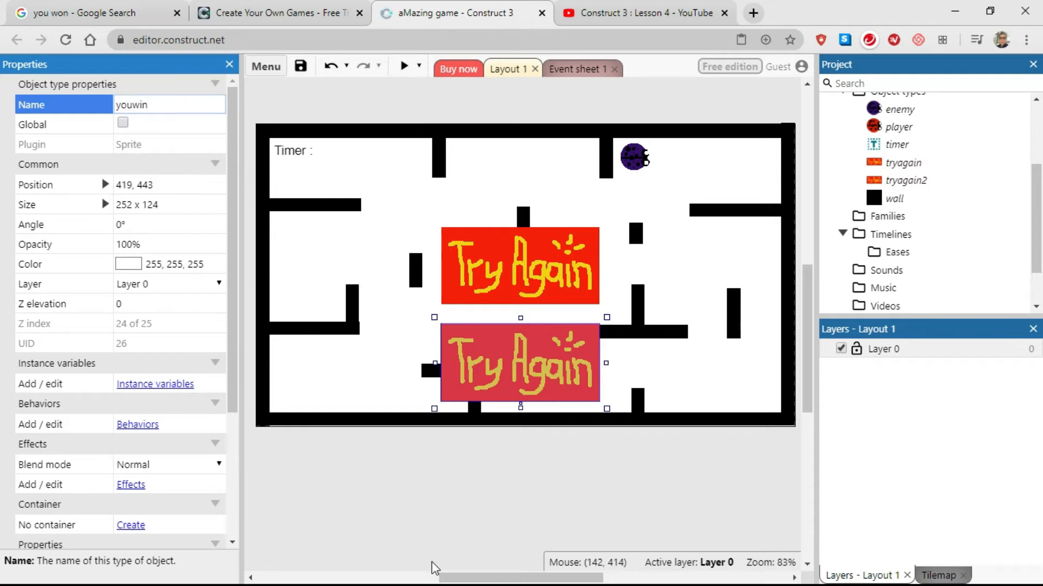
pyautogui.press('Return')
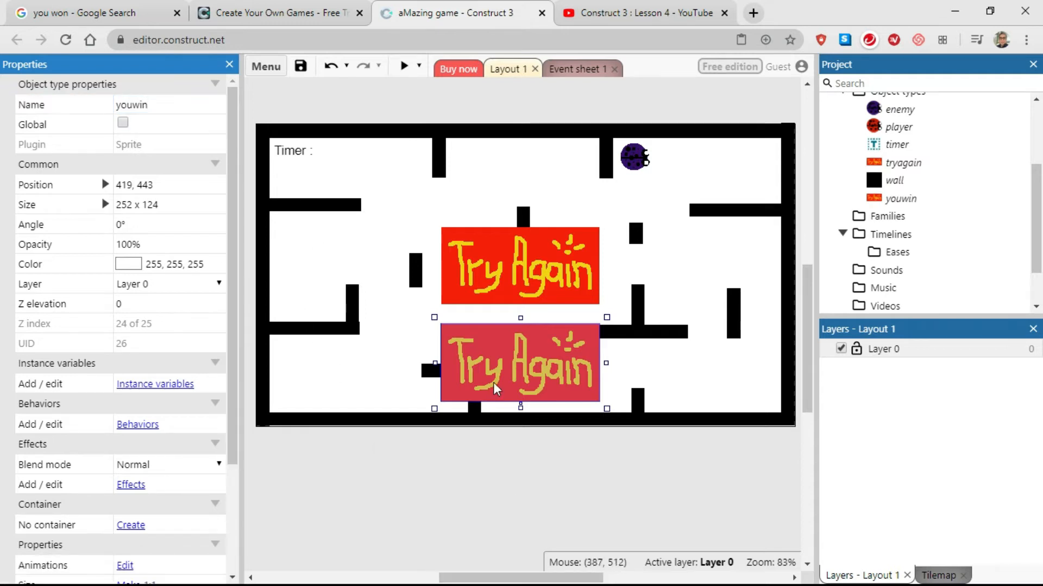
# - Open the youwin sprite's image and flood-fill its red background with dark green (RGB 46, 73, 18)
pyautogui.doubleClick(529, 358)
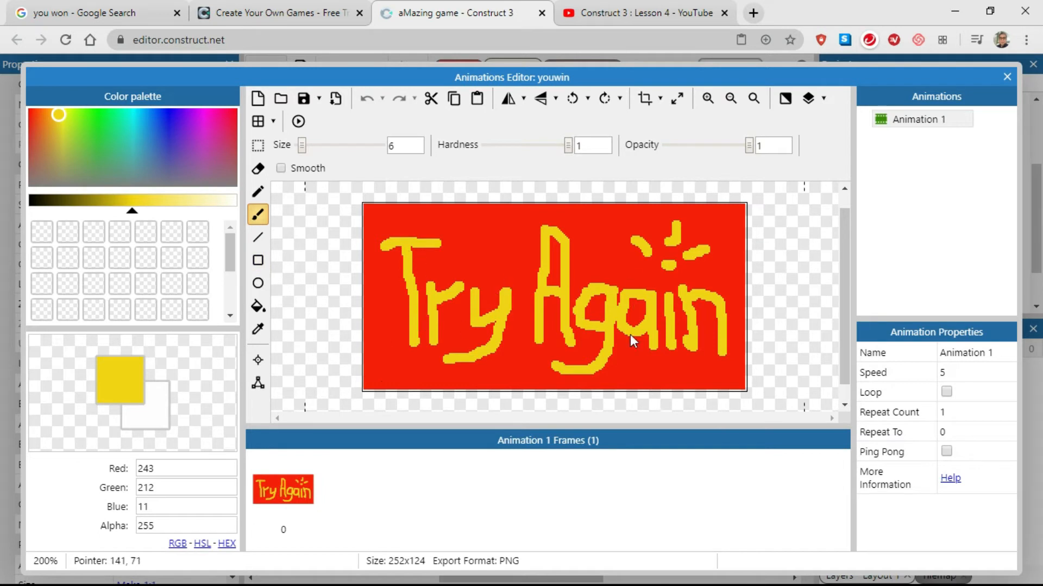
pyautogui.click(260, 309)
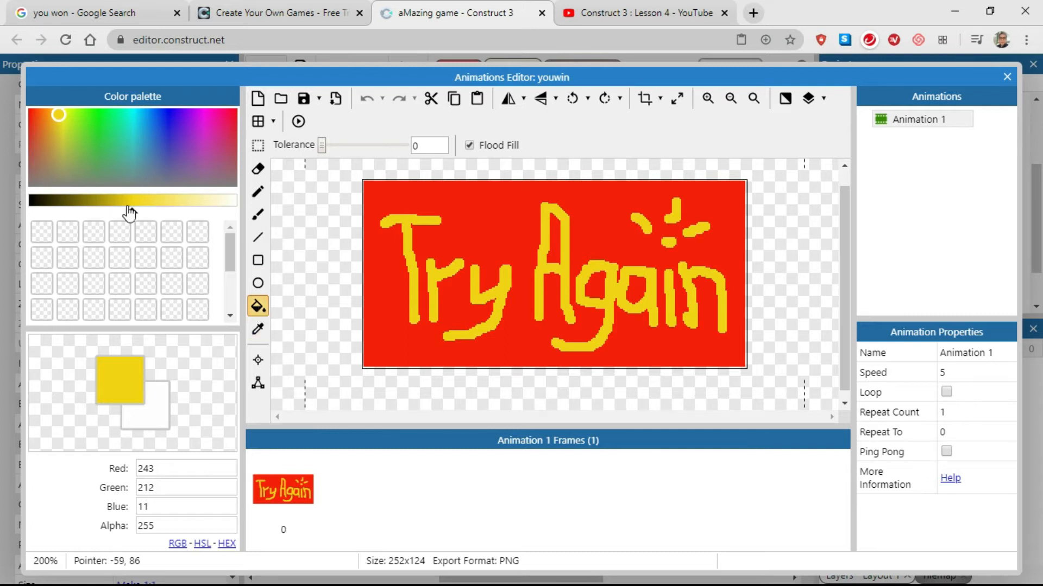
pyautogui.moveTo(94, 131)
pyautogui.mouseDown()
pyautogui.moveTo(92, 145)
pyautogui.moveTo(81, 140)
pyautogui.mouseUp()
pyautogui.moveTo(93, 206); pyautogui.dragTo(77, 203)
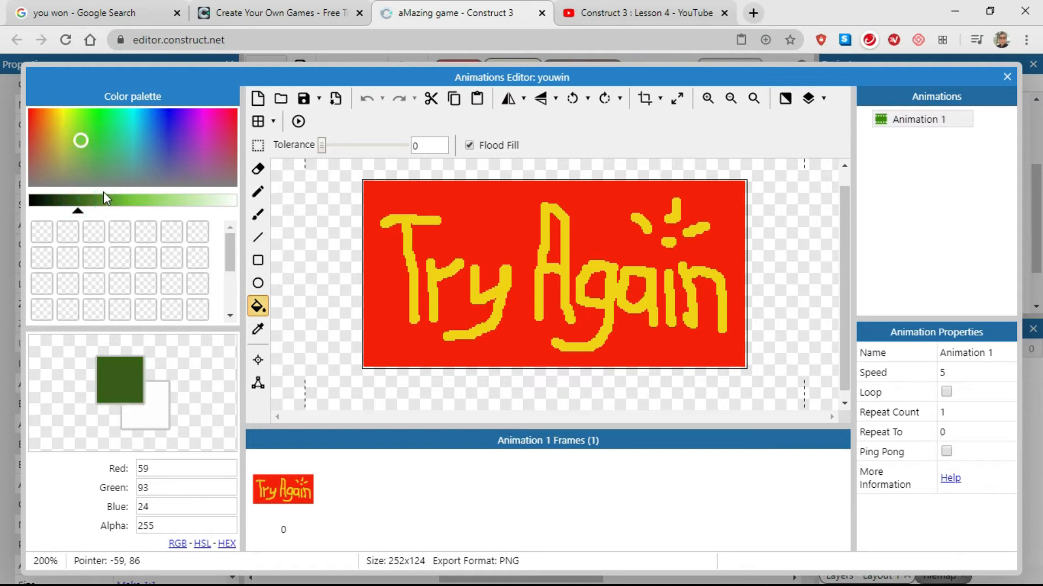
pyautogui.click(67, 202)
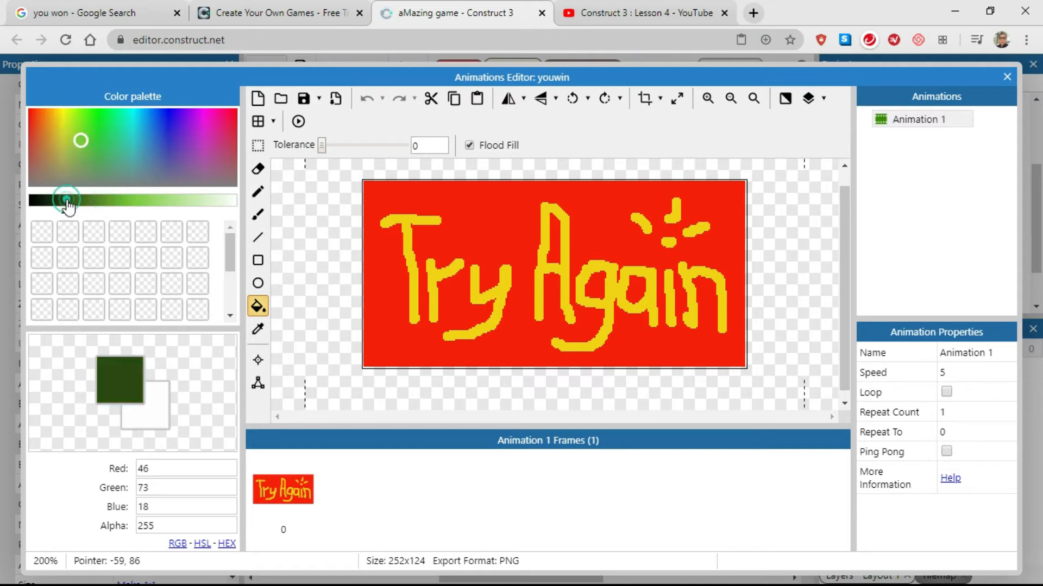
pyautogui.click(392, 206)
# - Flood-fill all the yellow lettering, accent strokes and remaining red patches with the same dark green
pyautogui.click(405, 226)
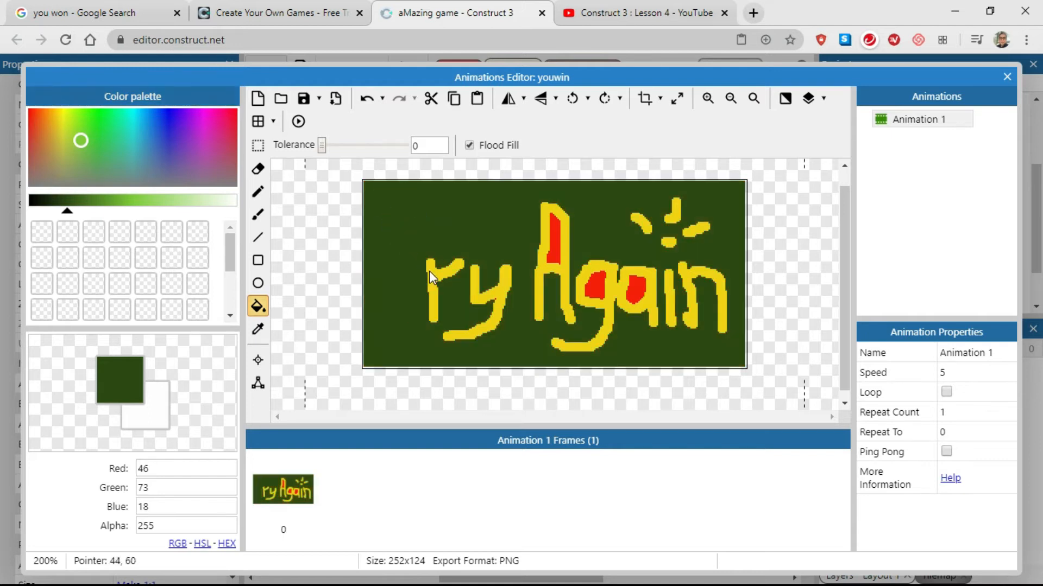
pyautogui.click(482, 298)
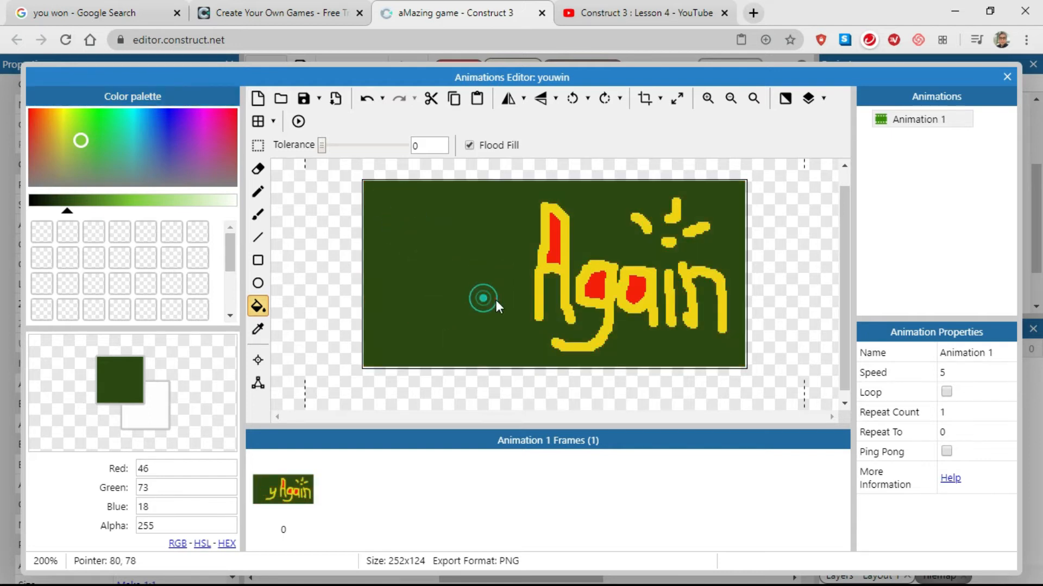
pyautogui.click(536, 295)
pyautogui.click(553, 256)
pyautogui.click(589, 272)
pyautogui.click(594, 288)
pyautogui.click(635, 294)
pyautogui.click(669, 286)
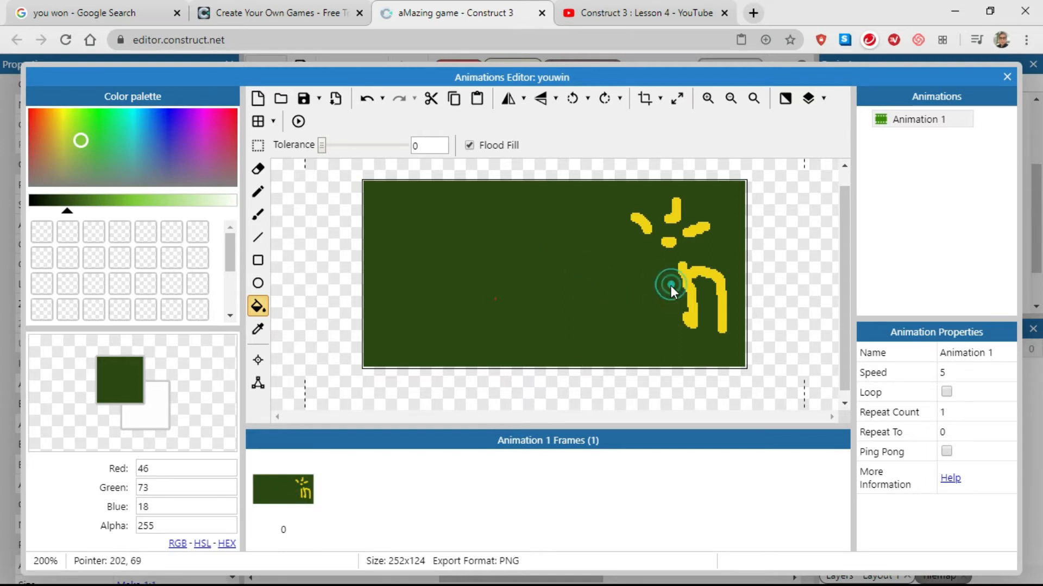
pyautogui.click(690, 277)
pyautogui.click(700, 230)
pyautogui.click(675, 214)
pyautogui.click(643, 222)
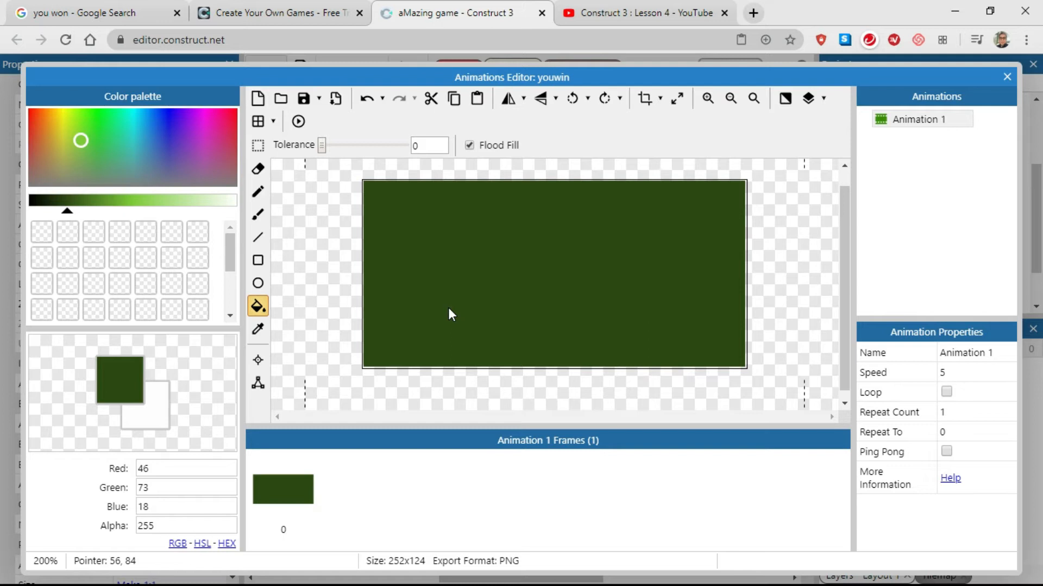
# - Set the drawing colour to yellow (RGB 228, 213, 12) and activate the Brush
pyautogui.click(258, 214)
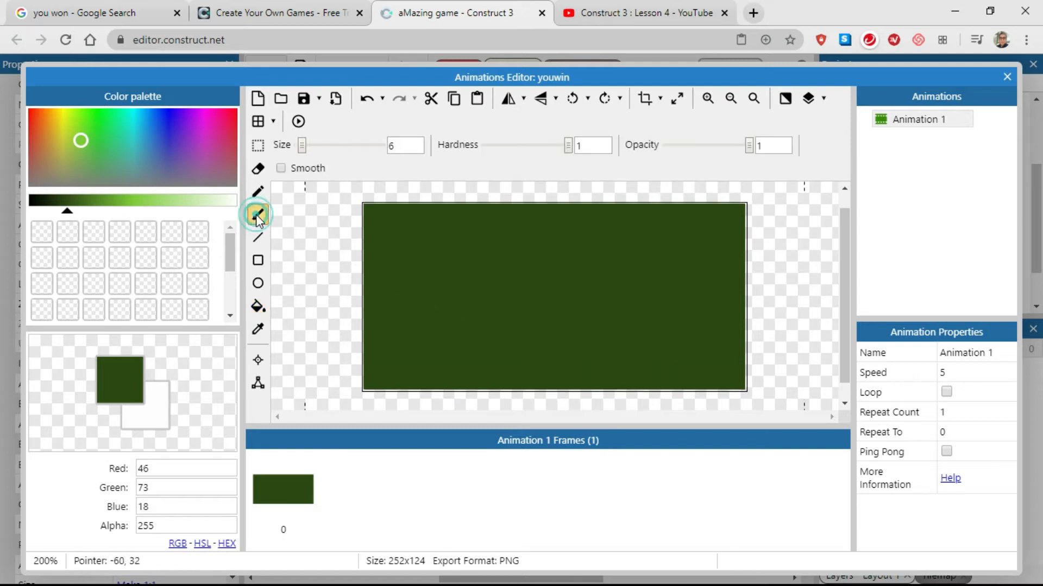
pyautogui.click(63, 123)
pyautogui.click(140, 200)
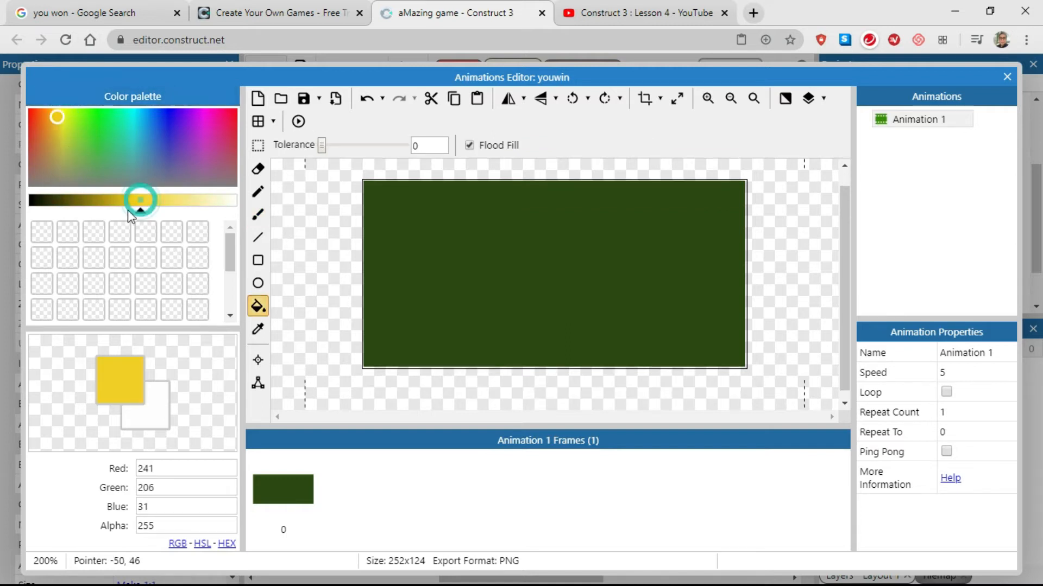
pyautogui.click(135, 209)
pyautogui.click(136, 210)
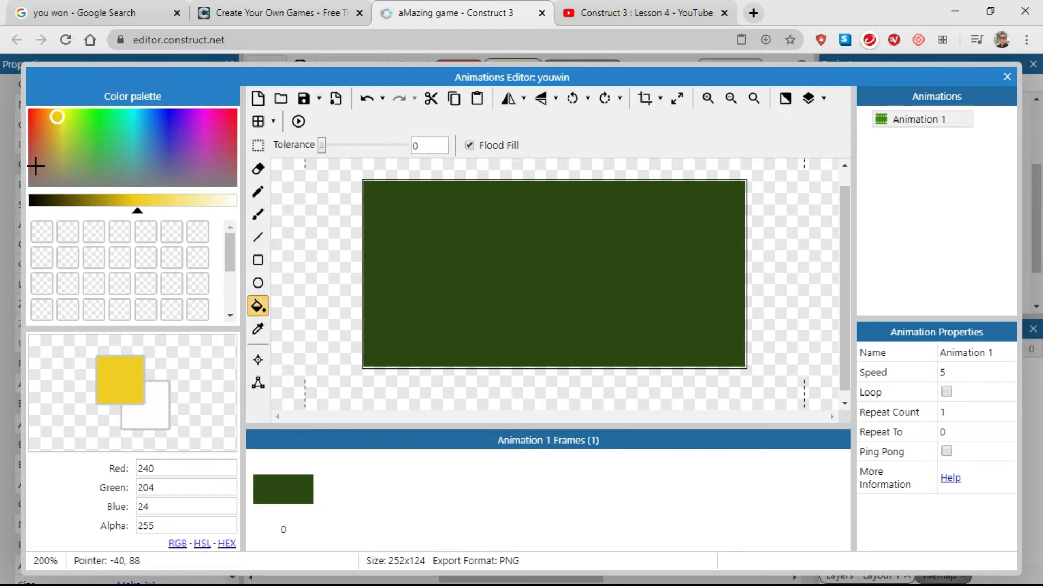
pyautogui.click(61, 122)
pyautogui.moveTo(61, 123); pyautogui.dragTo(61, 115)
pyautogui.moveTo(135, 212); pyautogui.dragTo(129, 216)
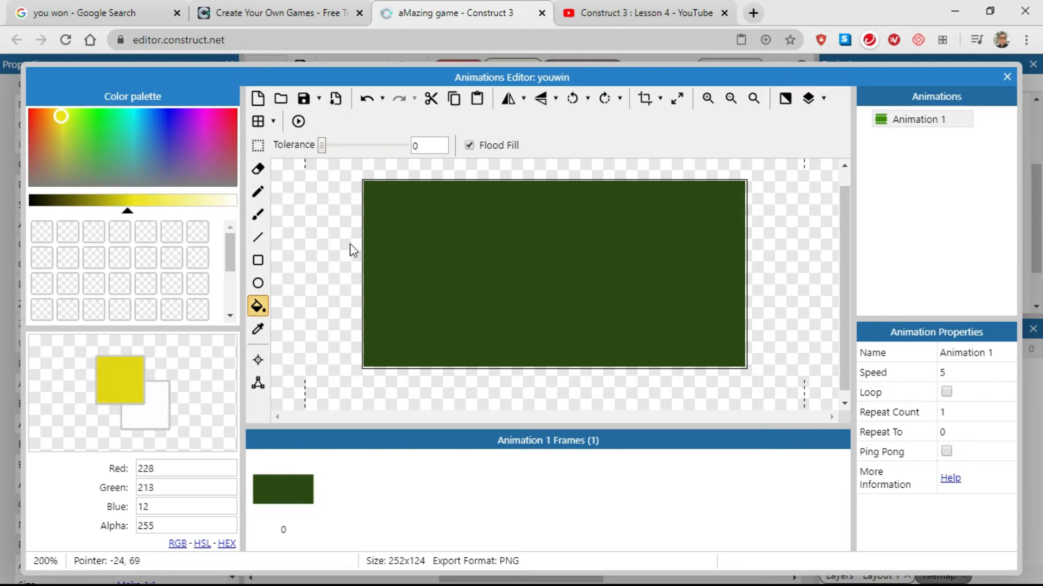
pyautogui.click(262, 215)
# - Paint the words "You Win!" in yellow across the green rectangle, with two dots above the "o"
pyautogui.click(393, 254)
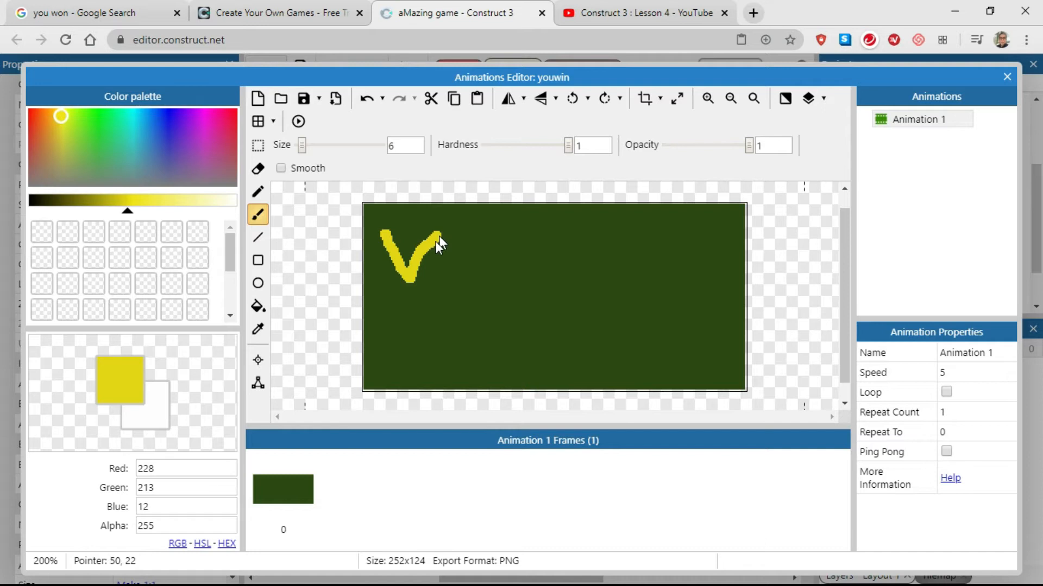
pyautogui.moveTo(411, 279); pyautogui.dragTo(414, 321)
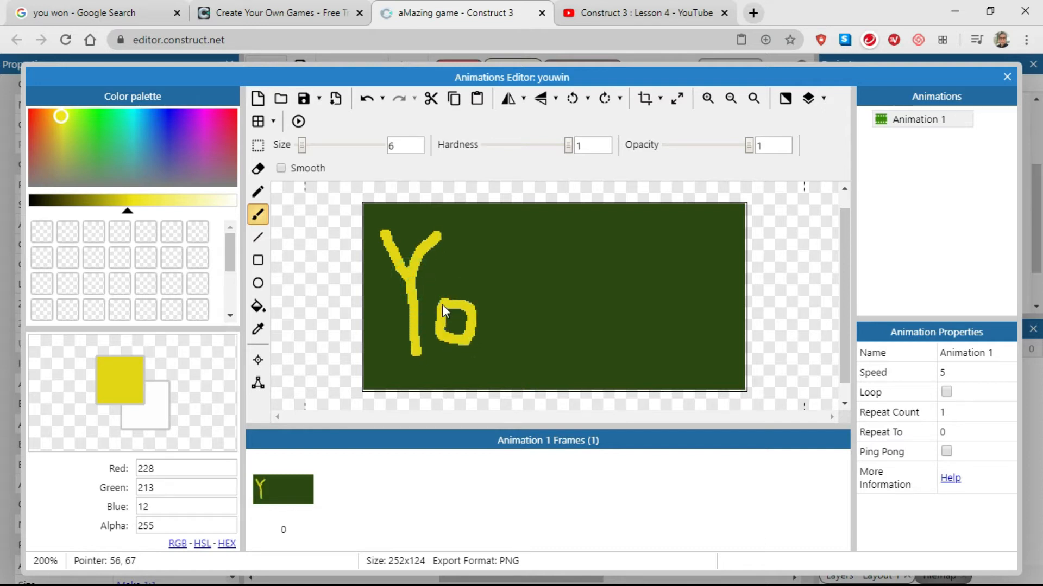
pyautogui.moveTo(486, 304); pyautogui.dragTo(486, 334)
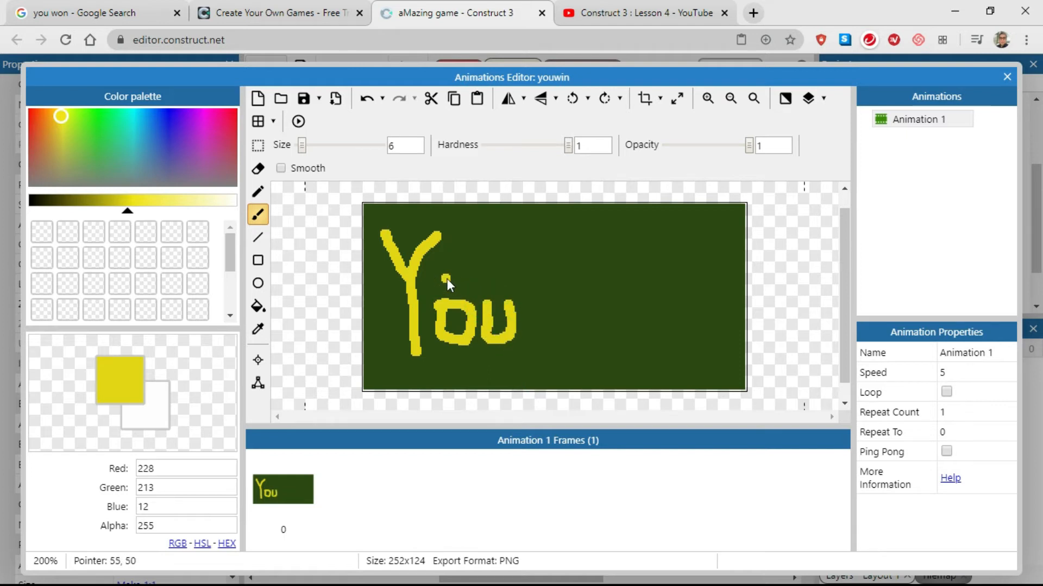
pyautogui.click(468, 277)
pyautogui.moveTo(529, 250); pyautogui.dragTo(541, 334)
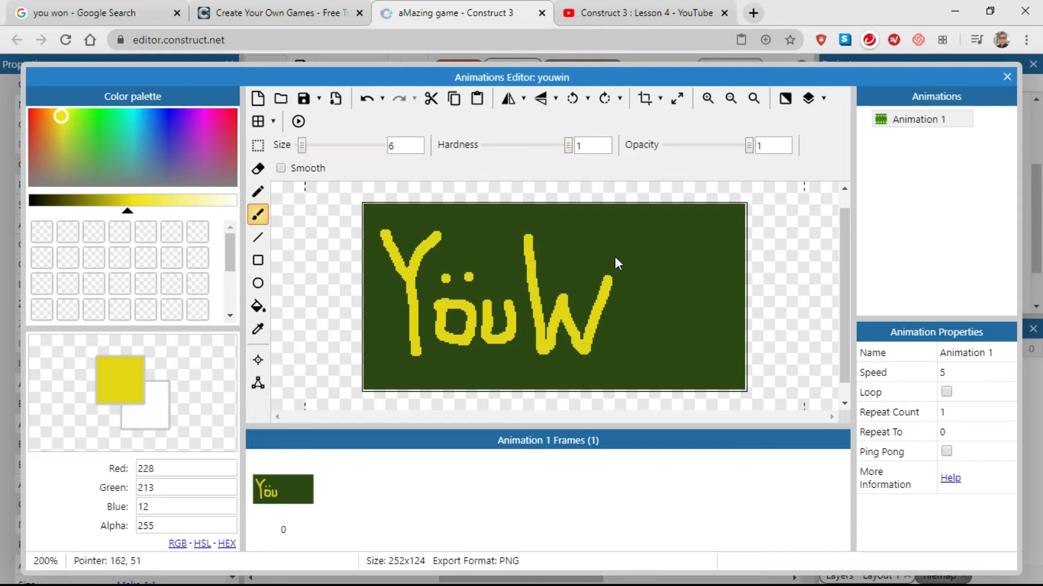
pyautogui.moveTo(620, 308); pyautogui.dragTo(622, 341)
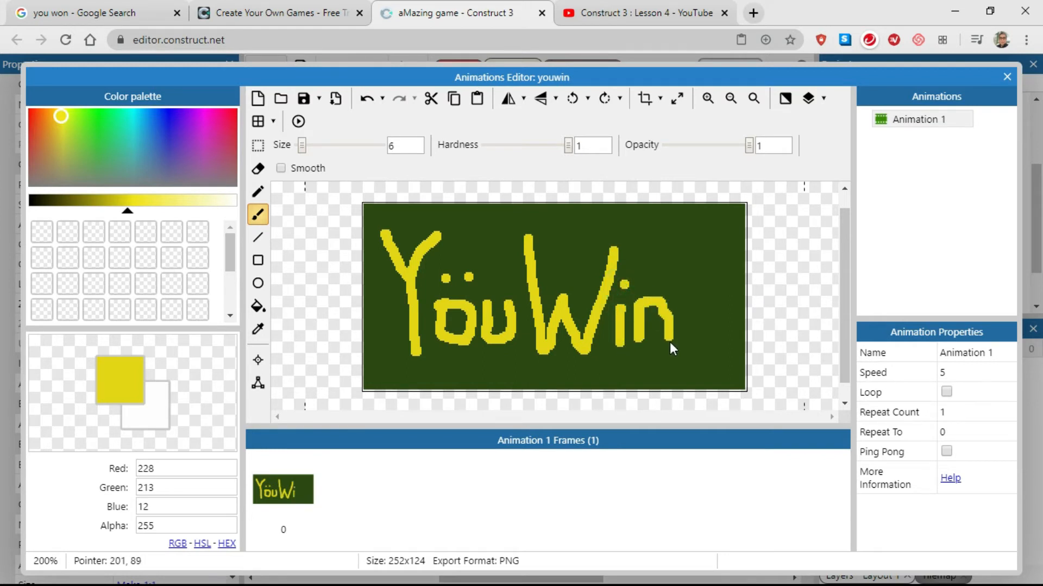
pyautogui.moveTo(699, 226); pyautogui.dragTo(701, 279)
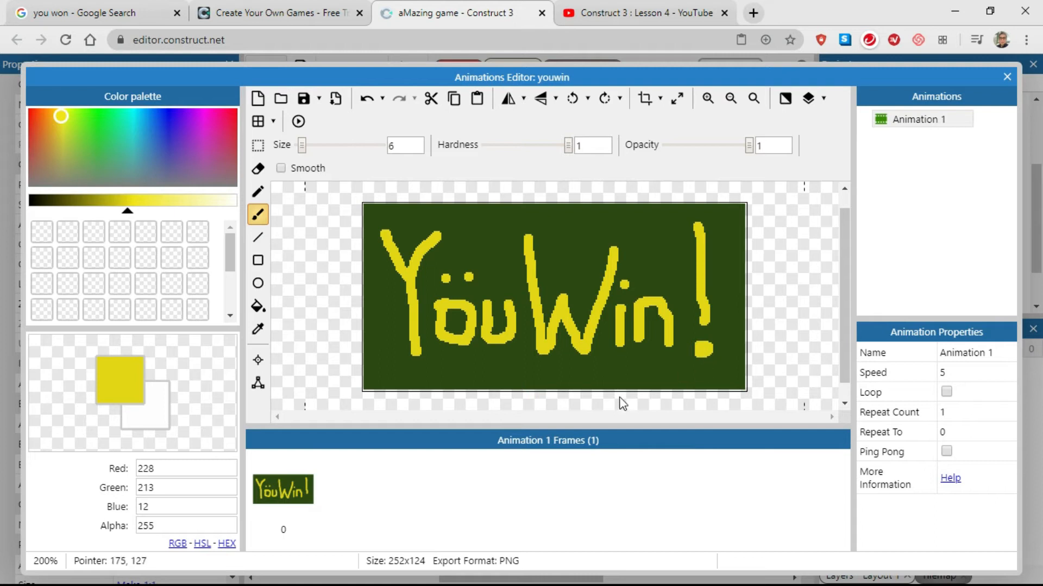
pyautogui.click(599, 389)
# - Close the image editor and move the youwin sprite up to position 419, 366, partly overlapping the tryagain sprite
pyautogui.click(1006, 78)
pyautogui.moveTo(492, 348); pyautogui.dragTo(494, 313)
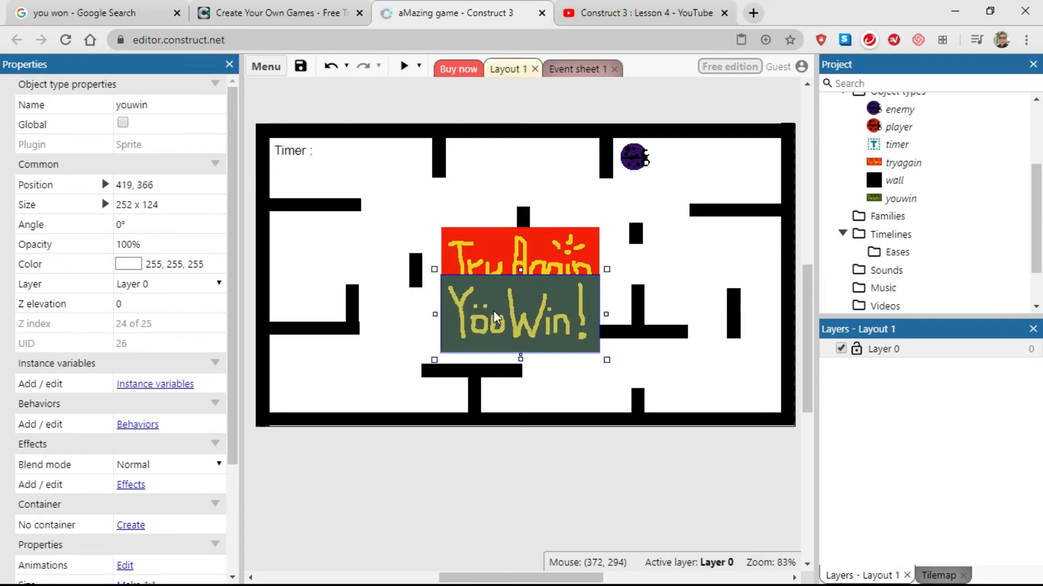
pyautogui.click(469, 512)
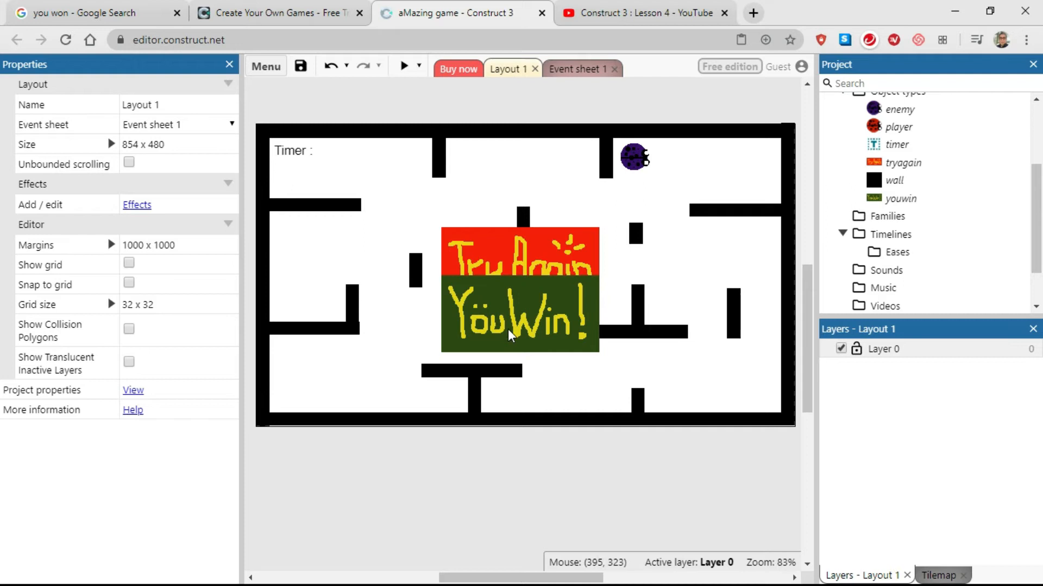
pyautogui.click(491, 298)
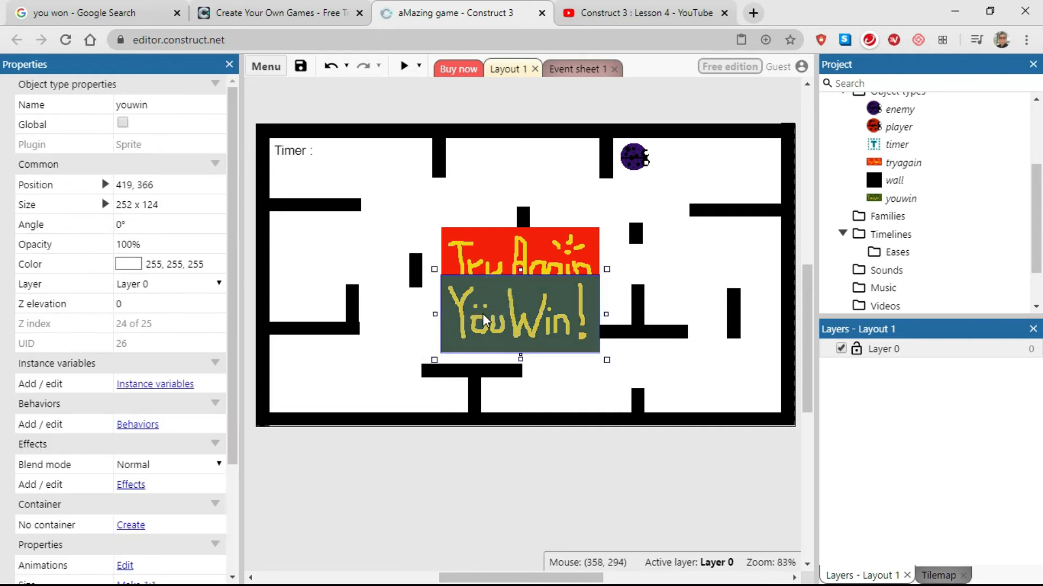
# - Turn off Initially visible for the youwin and tryagain sprites and move youwin over tryagain to position 419, 296
pyautogui.moveTo(230, 297); pyautogui.dragTo(239, 449)
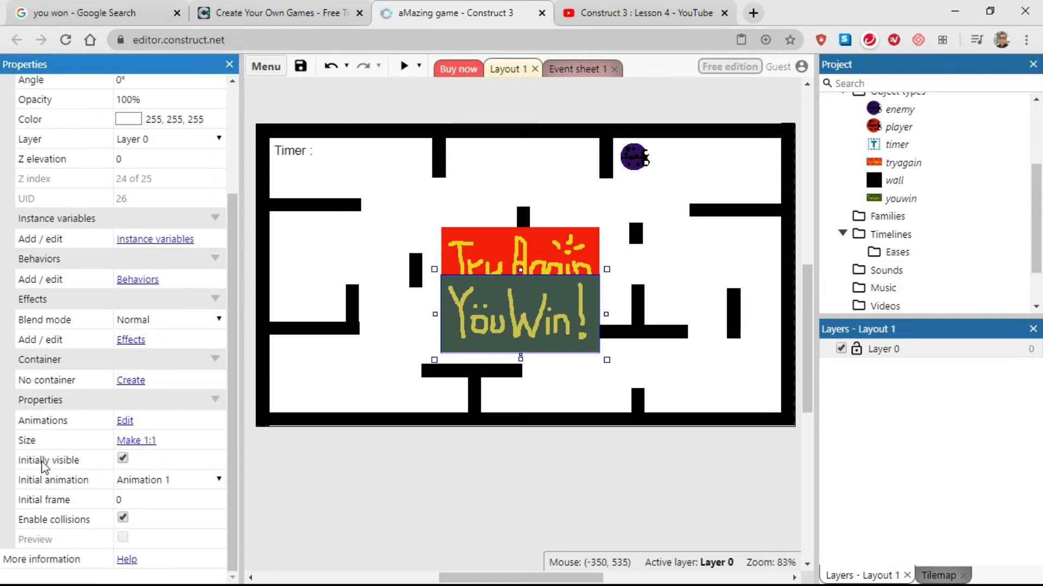
pyautogui.click(123, 461)
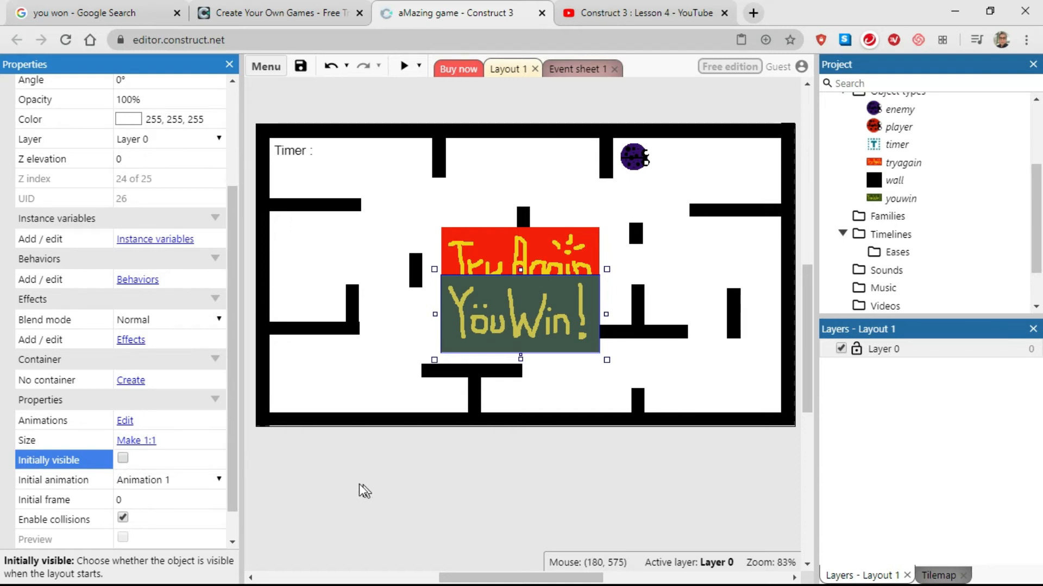
pyautogui.click(447, 487)
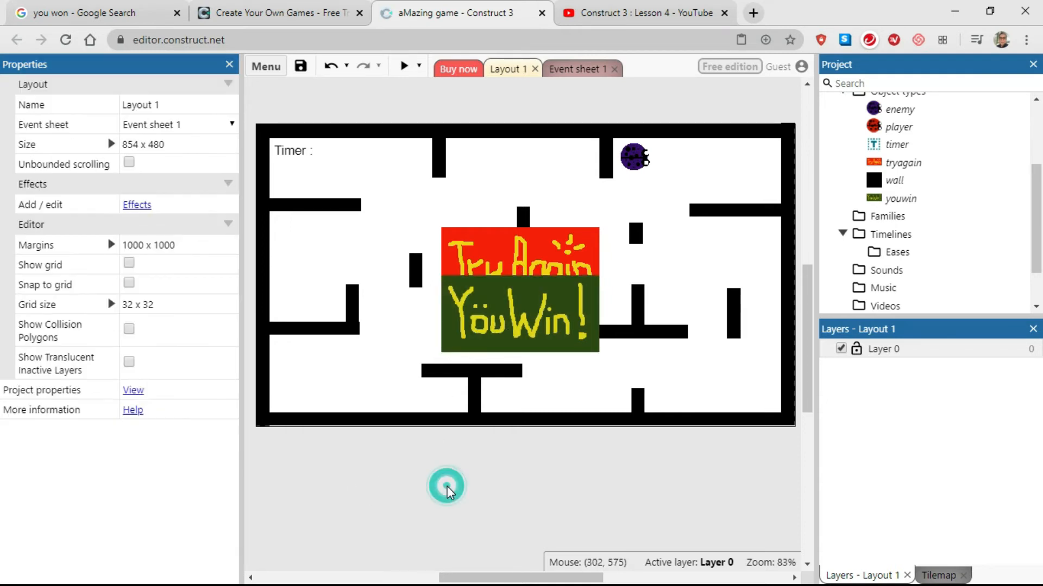
pyautogui.click(486, 243)
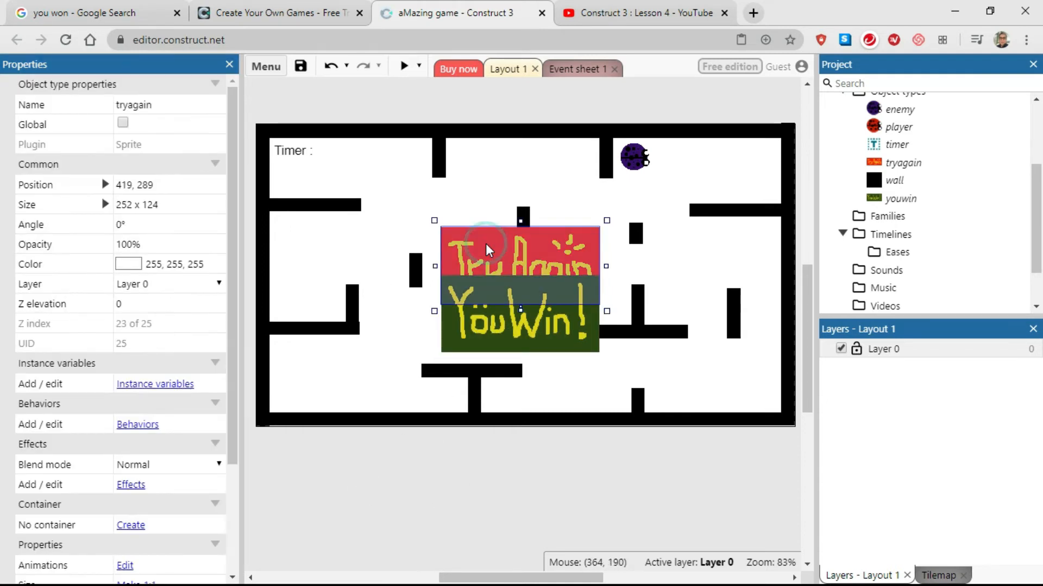
pyautogui.moveTo(230, 405); pyautogui.dragTo(232, 540)
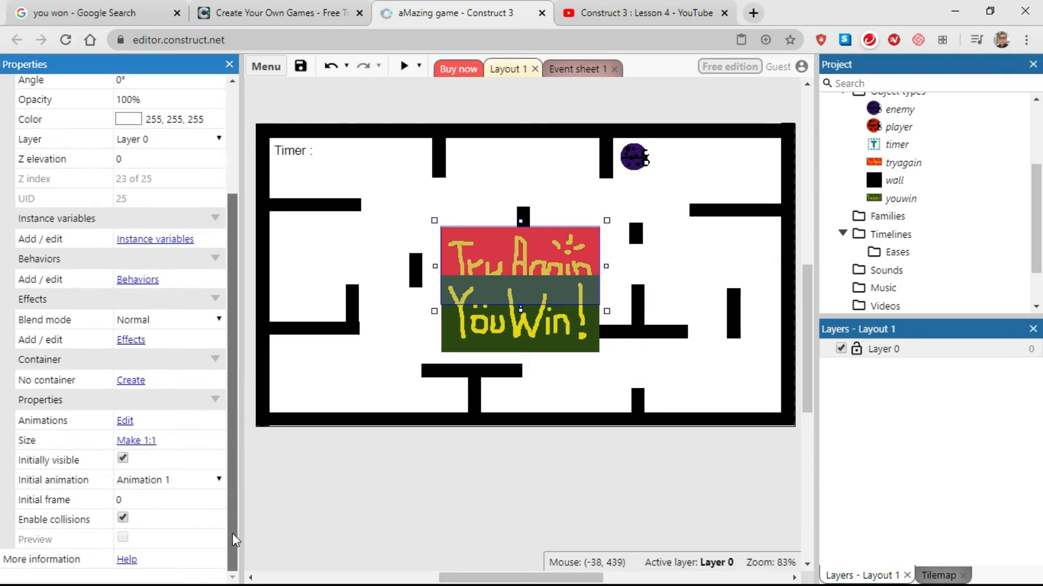
pyautogui.click(123, 459)
pyautogui.click(362, 481)
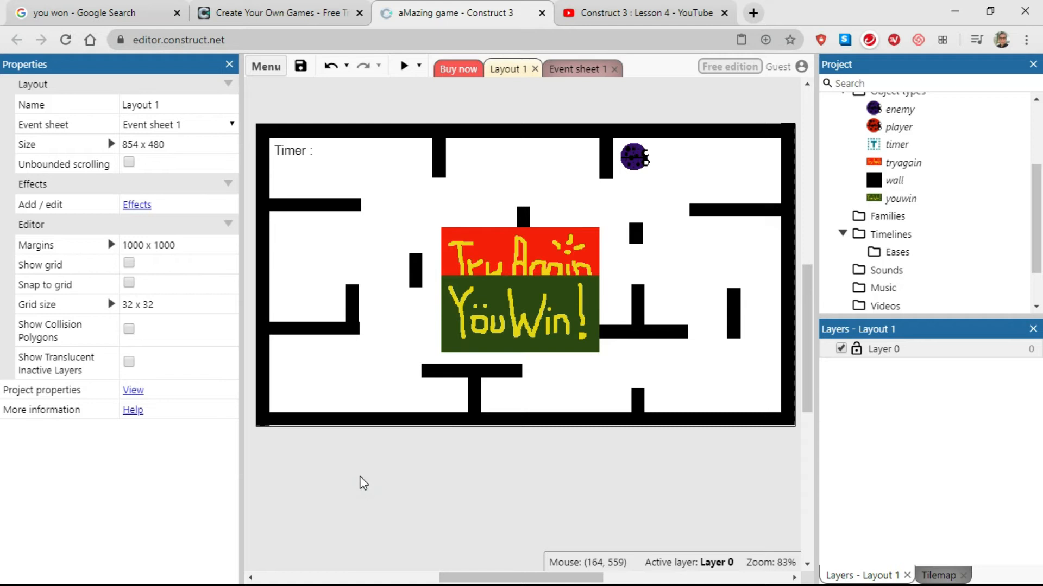
pyautogui.moveTo(504, 323); pyautogui.dragTo(504, 275)
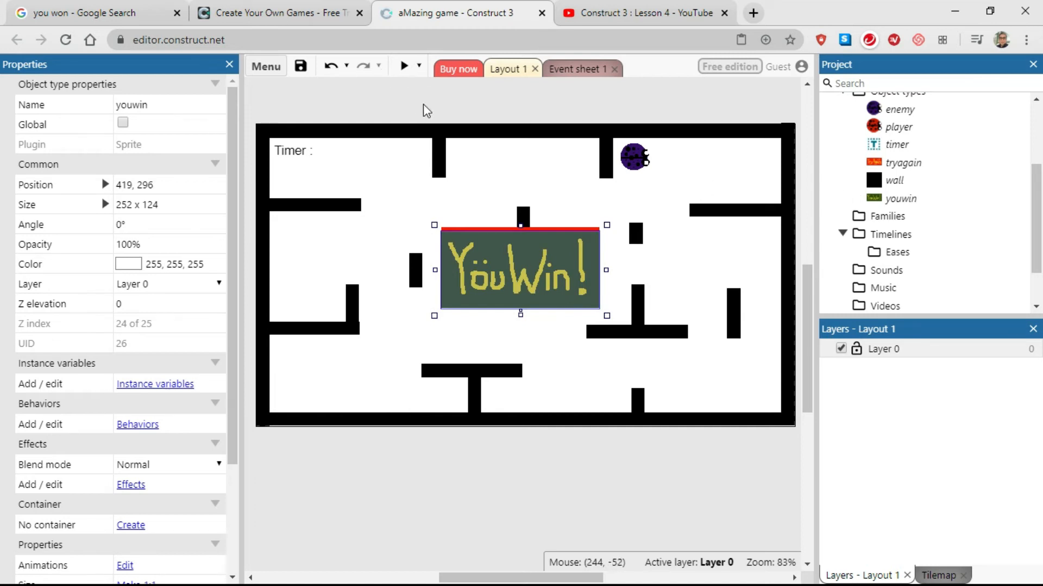
# - Preview the game and steer the player through the maze to check that both message sprites start hidden, closing the preview when done
pyautogui.click(405, 68)
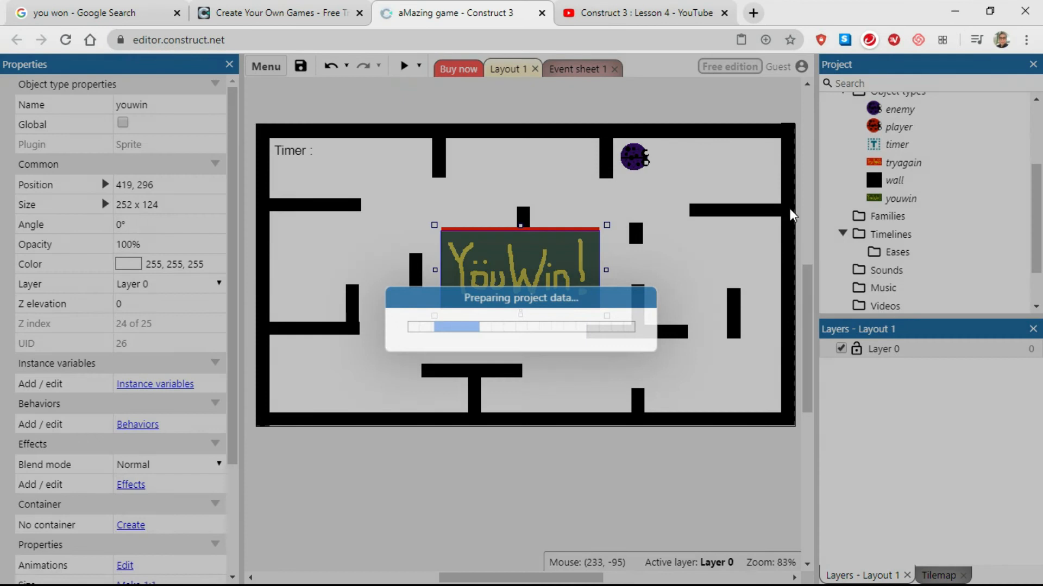
pyautogui.press('Left')
pyautogui.press('Up')
pyautogui.press('Right')
pyautogui.press('Up')
pyautogui.press('Right')
pyautogui.press('Down')
pyautogui.press('Right')
pyautogui.press('Down')
pyautogui.press('Left')
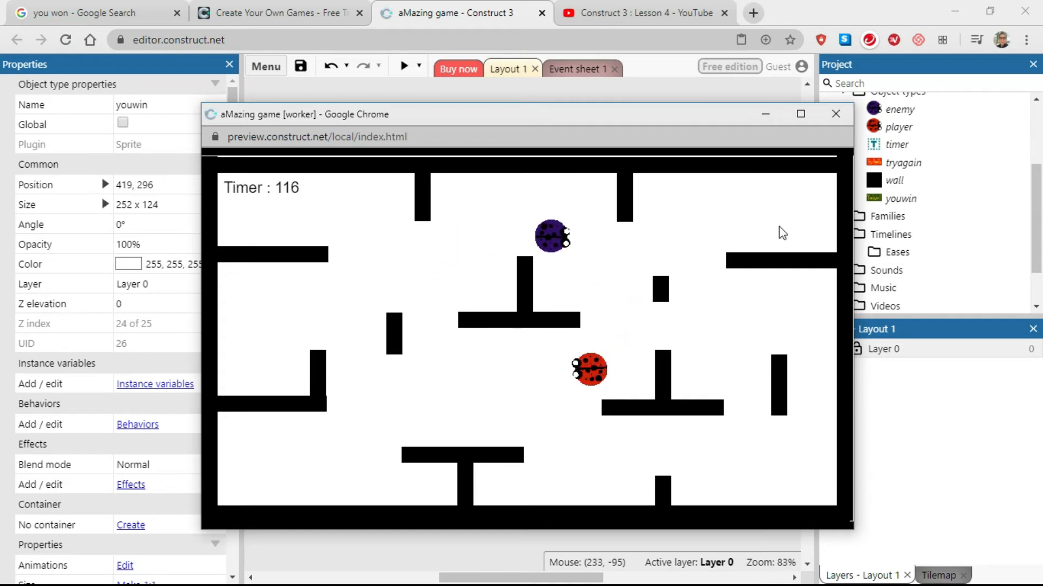
pyautogui.press('Right')
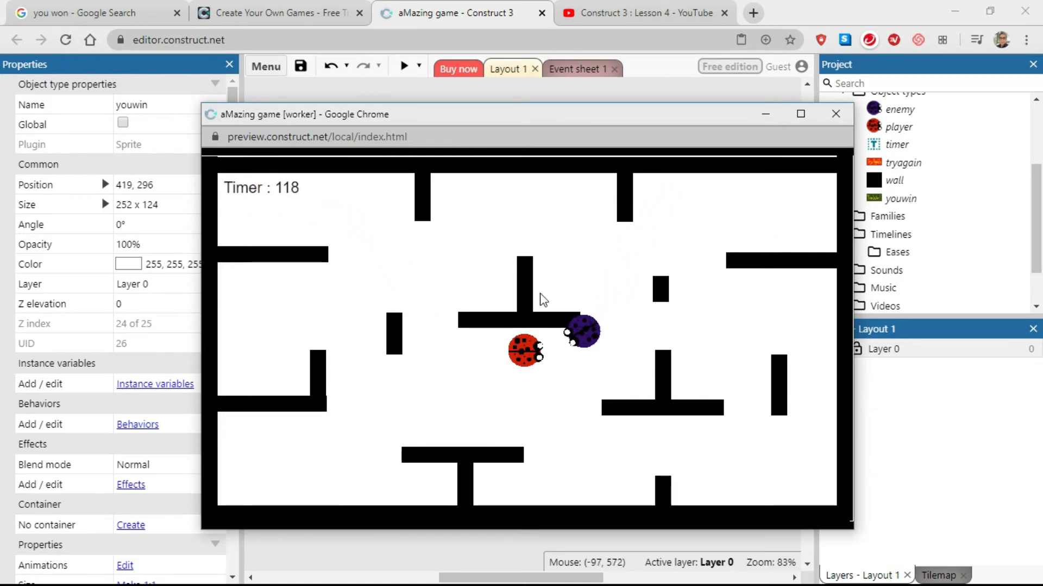
pyautogui.click(836, 114)
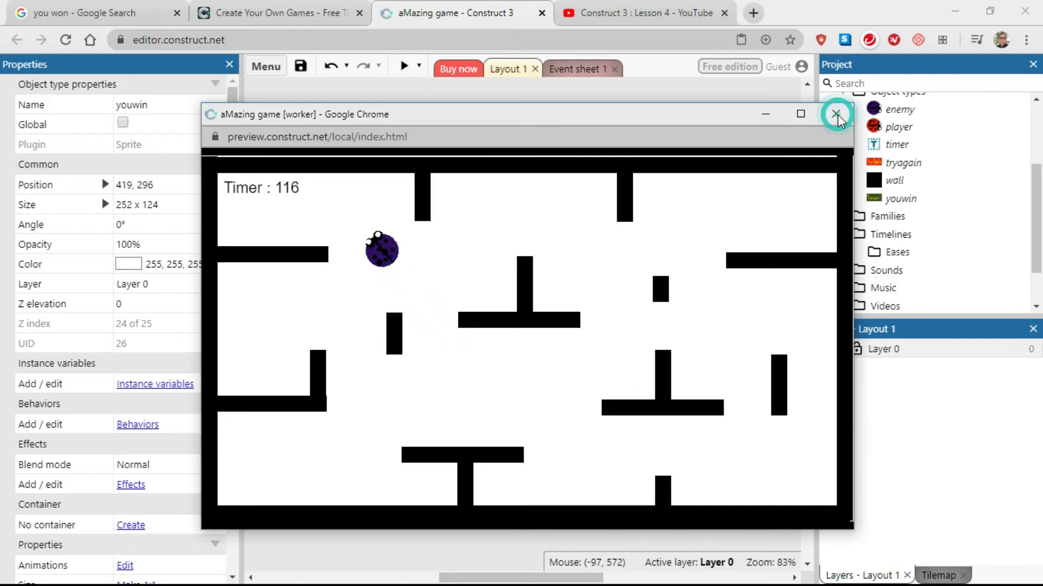
pyautogui.click(577, 104)
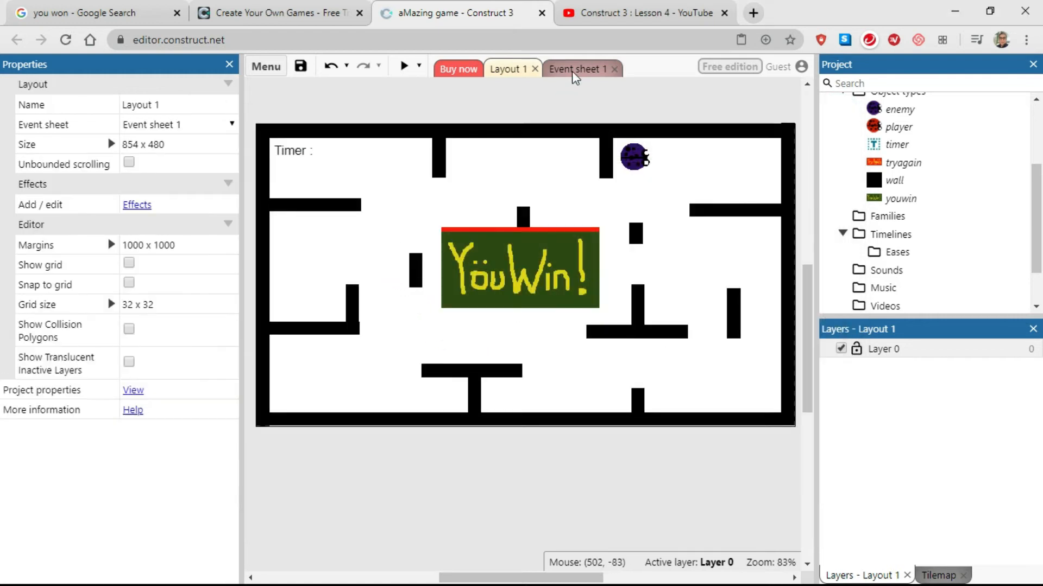
# - In Event sheet 1, add a tryagain Set visible action set to Visible to the enemy-player collision event, directly after the player's Destroy action
pyautogui.click(570, 71)
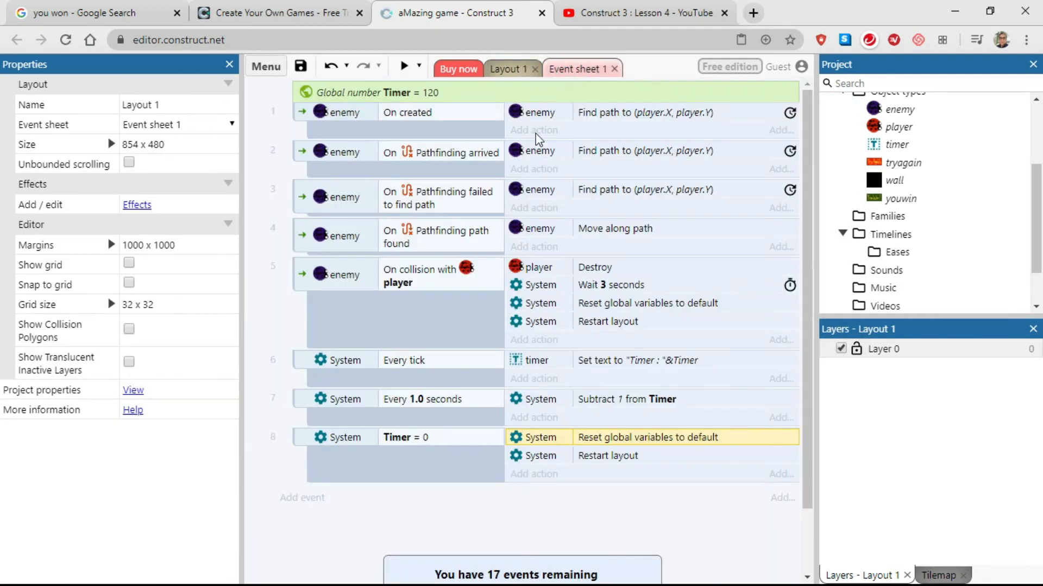
pyautogui.click(303, 273)
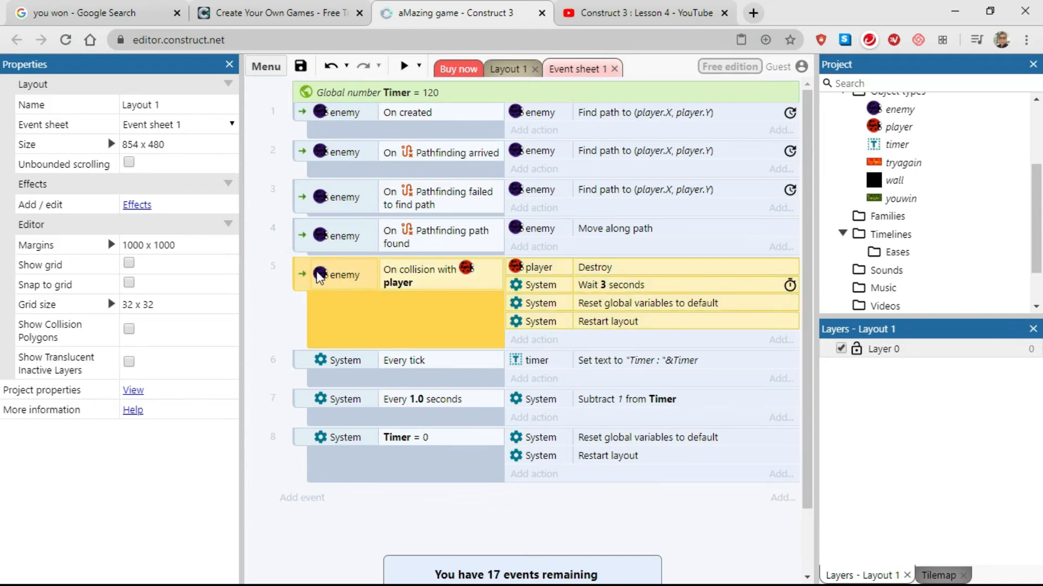
pyautogui.click(261, 310)
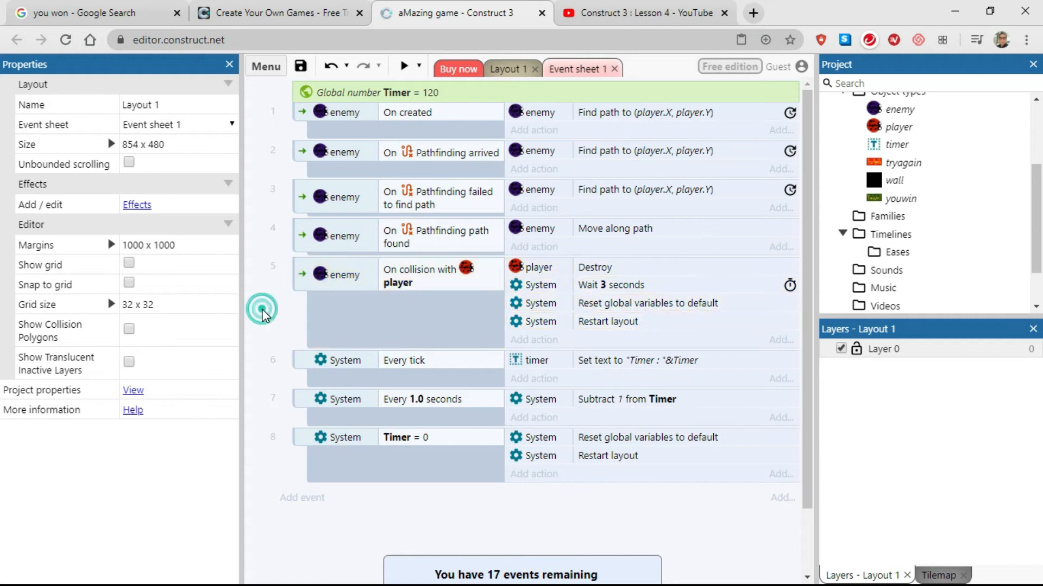
pyautogui.click(536, 341)
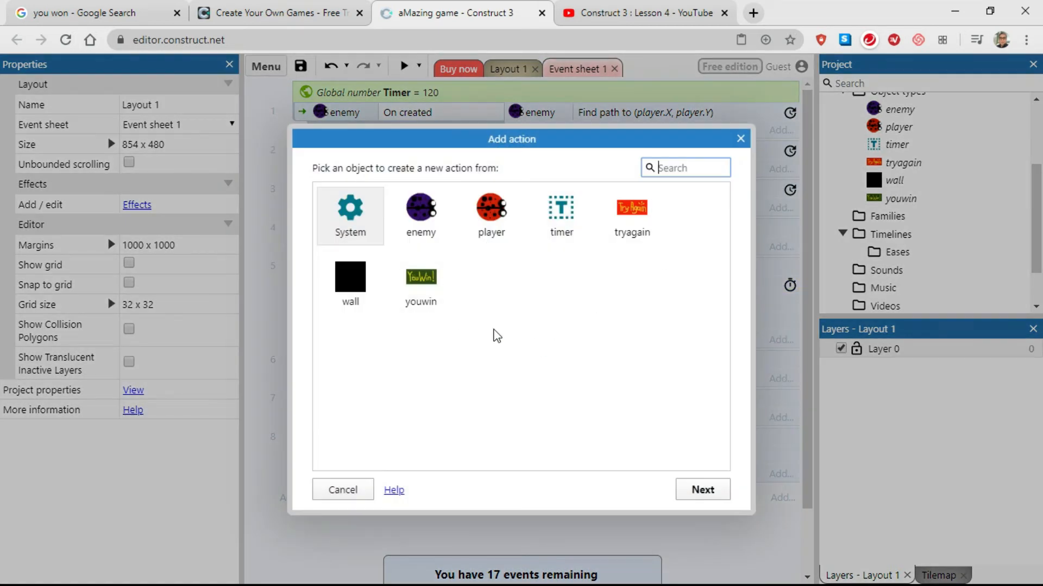
pyautogui.click(633, 216)
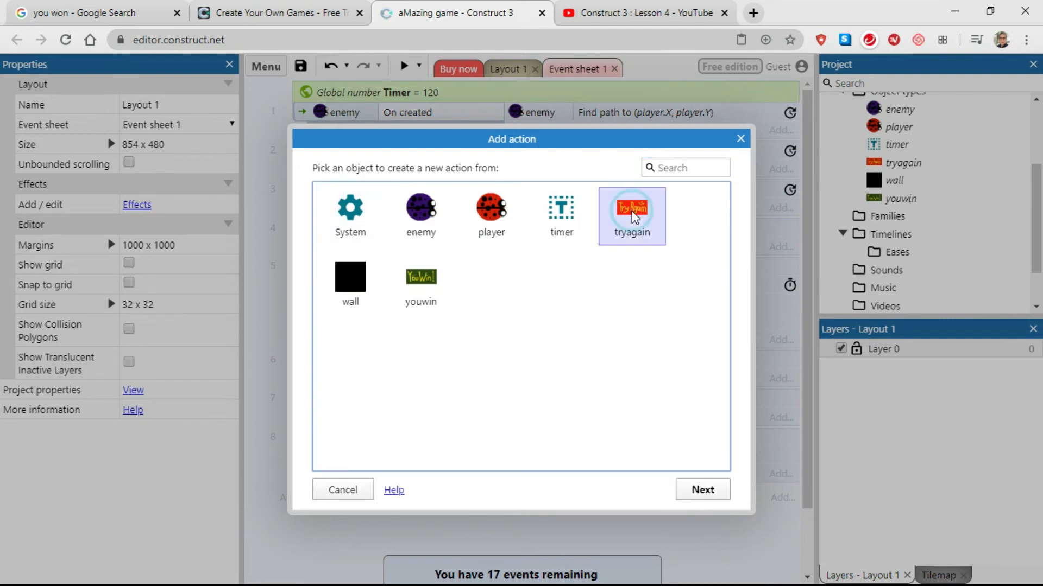
pyautogui.click(703, 490)
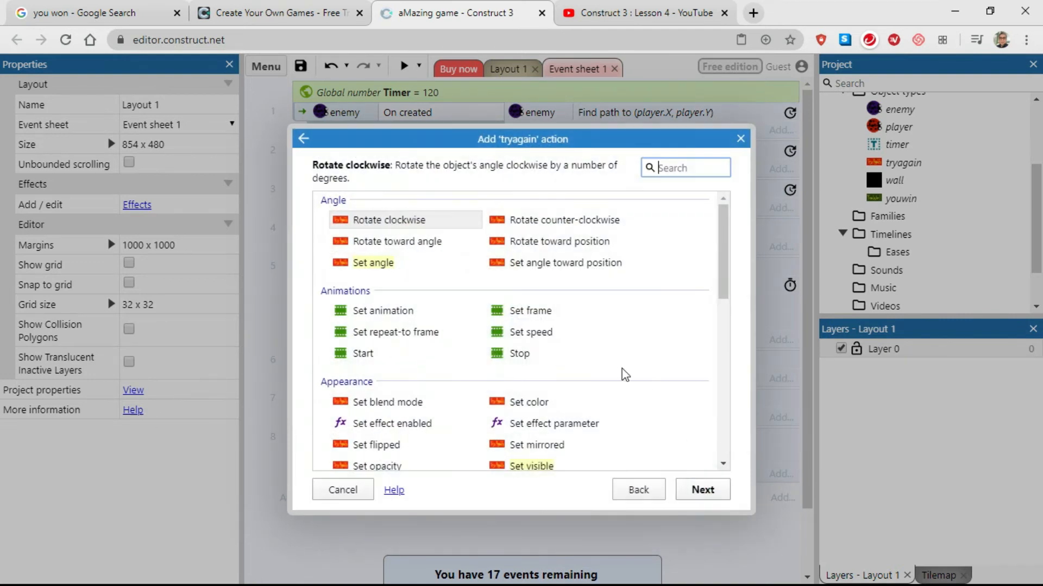
pyautogui.moveTo(722, 231); pyautogui.dragTo(724, 289)
pyautogui.click(535, 318)
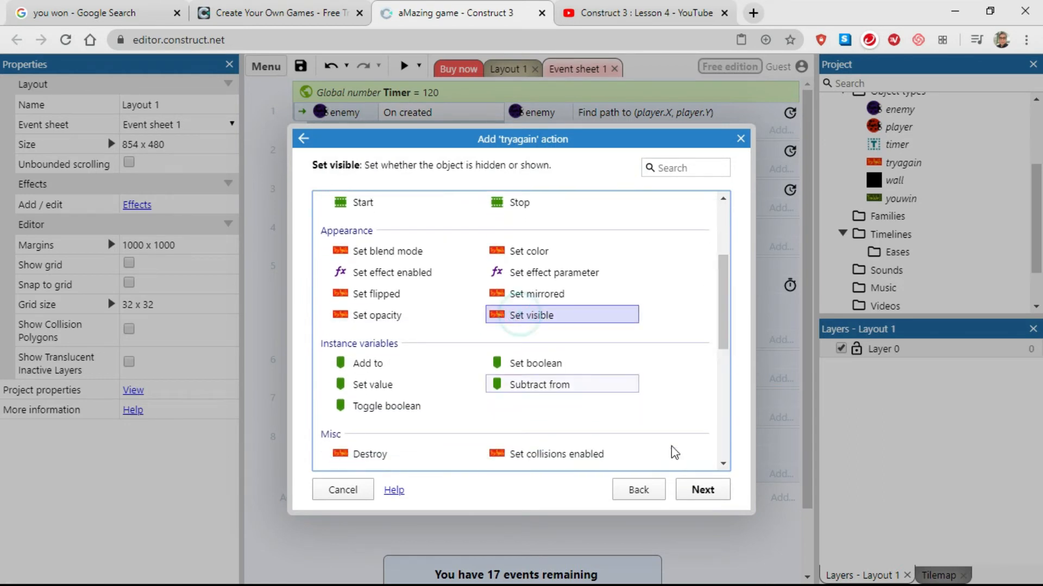
pyautogui.click(701, 490)
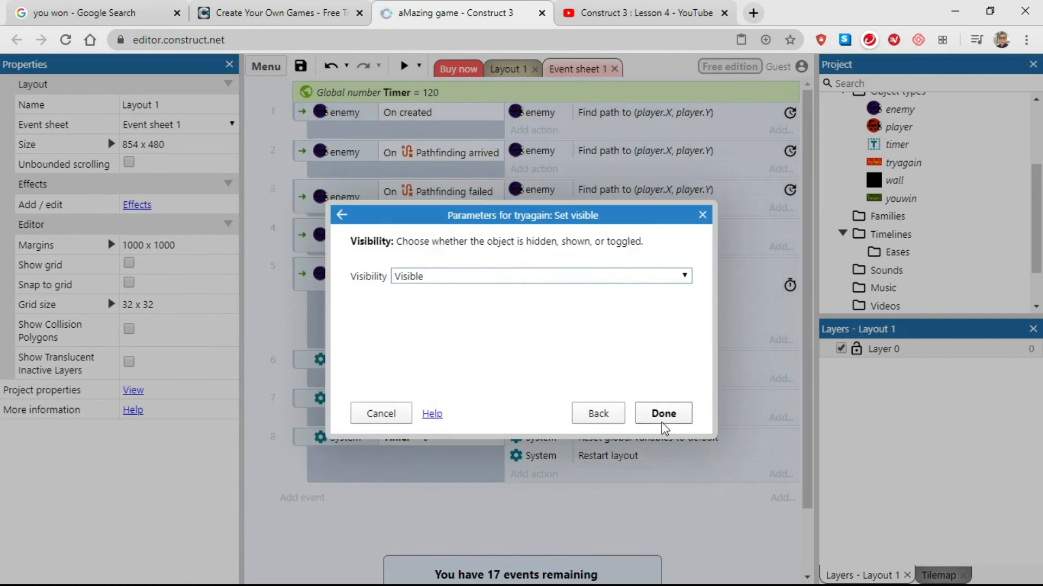
pyautogui.click(664, 415)
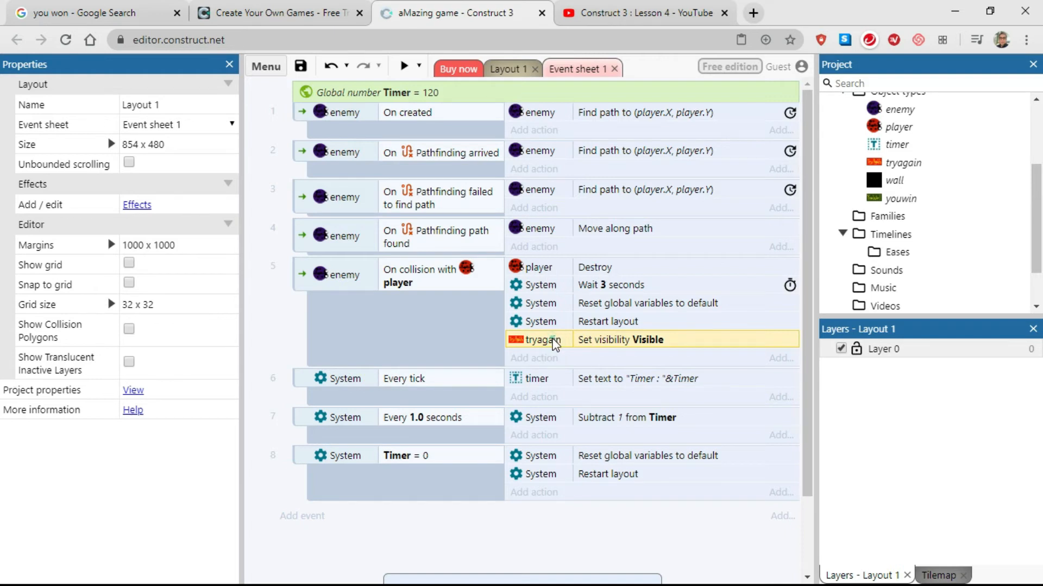
pyautogui.moveTo(555, 344); pyautogui.dragTo(555, 286)
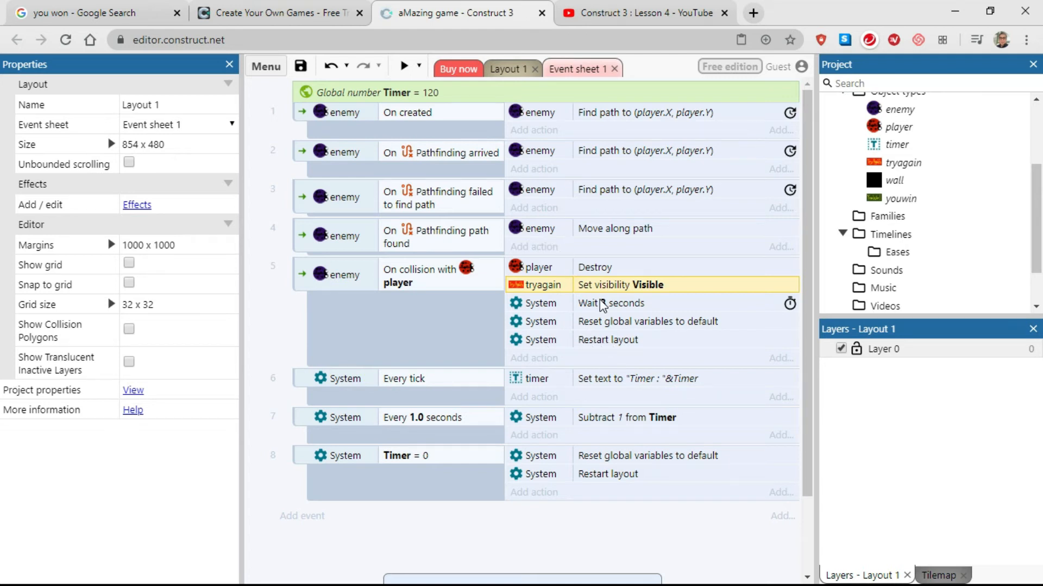
# - Preview the game and let the enemy catch the player to test the Try Again message, then close the preview
pyautogui.click(404, 67)
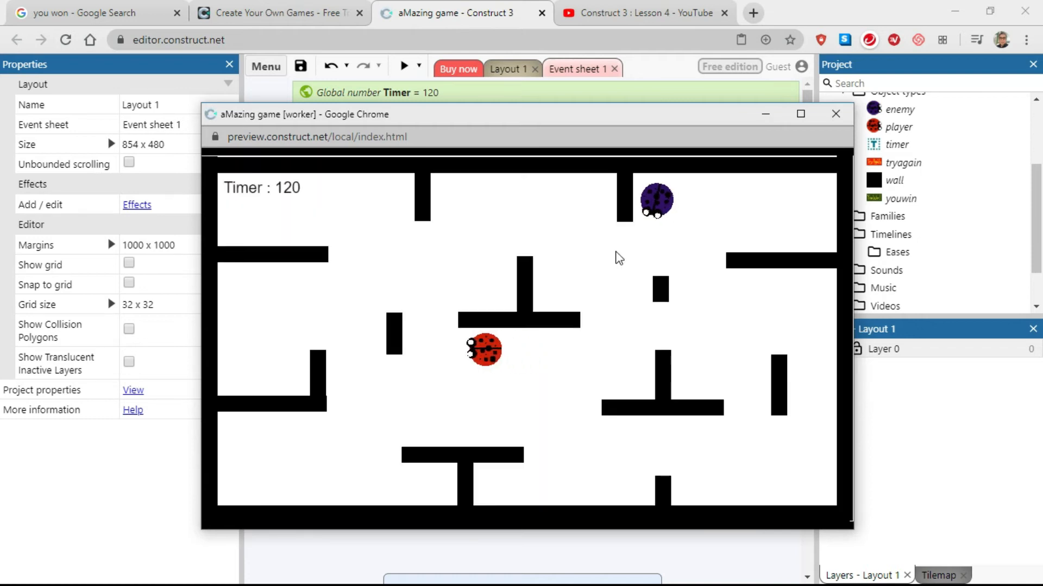
pyautogui.press('Right')
pyautogui.press('Up')
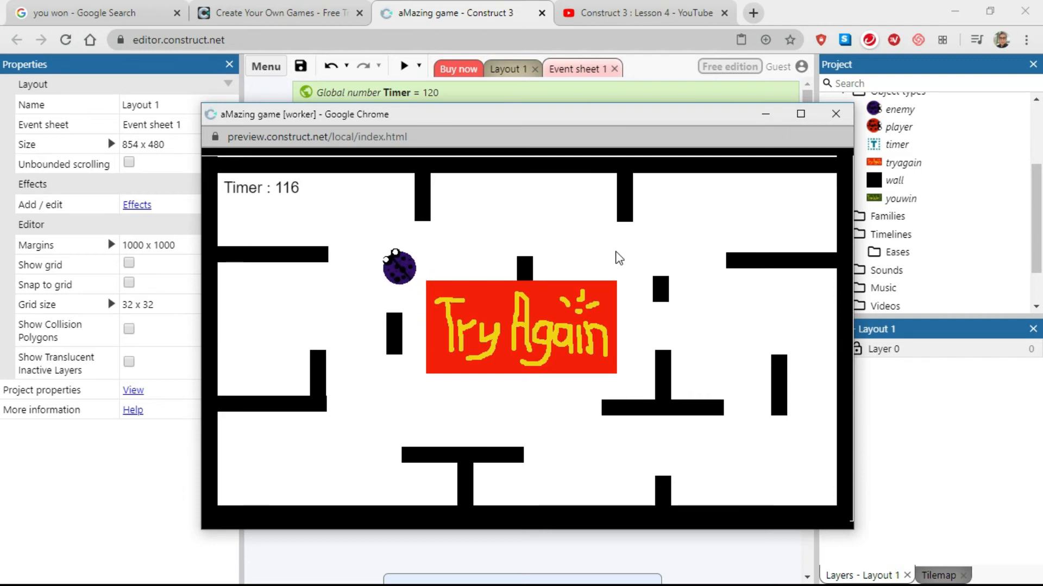
pyautogui.press('Left')
pyautogui.press('Up')
pyautogui.press('Right')
pyautogui.press('Down')
pyautogui.press('Right')
pyautogui.press('Down')
pyautogui.press('Left')
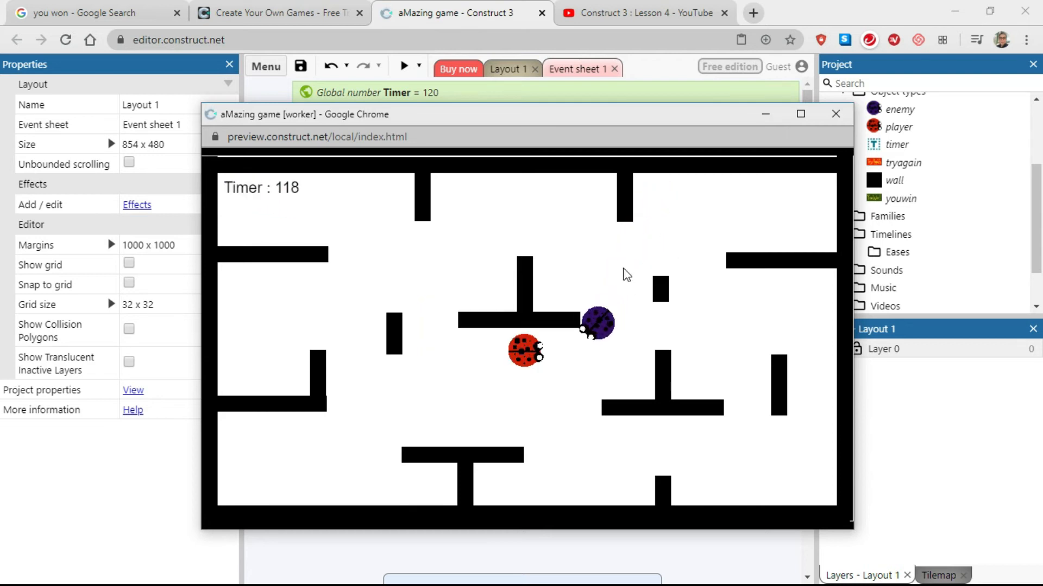
pyautogui.click(835, 113)
pyautogui.click(577, 531)
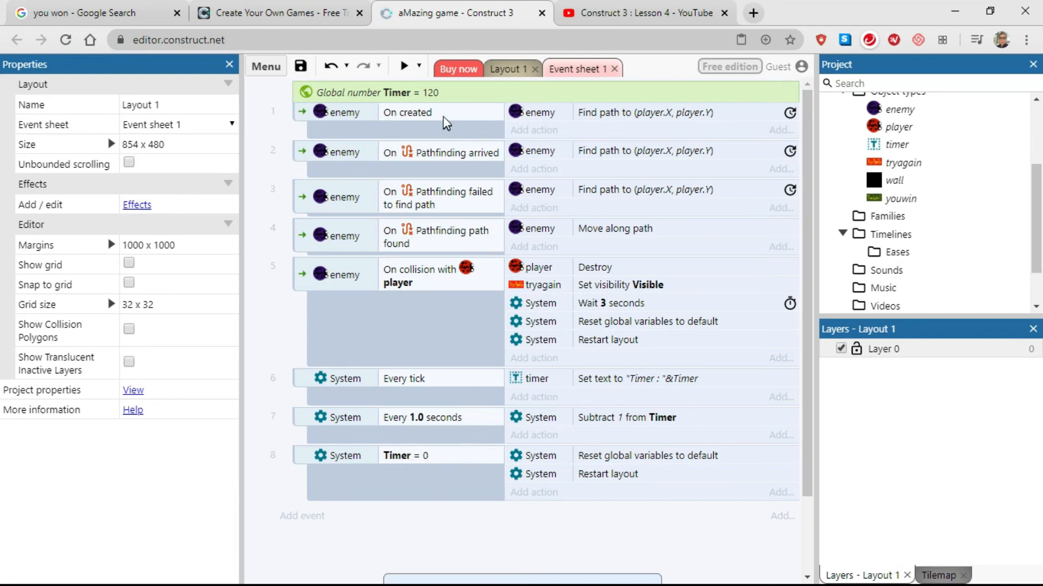
# - Add a youwin Set visible action set to Visible to the Timer = 0 event and place it first in the action list
pyautogui.click(534, 494)
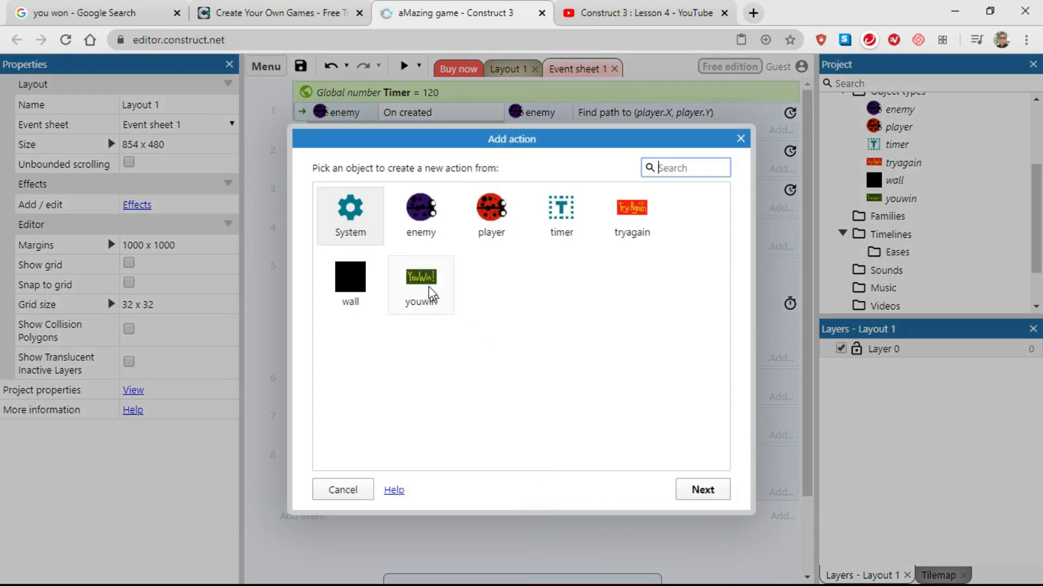
pyautogui.click(423, 286)
pyautogui.click(701, 491)
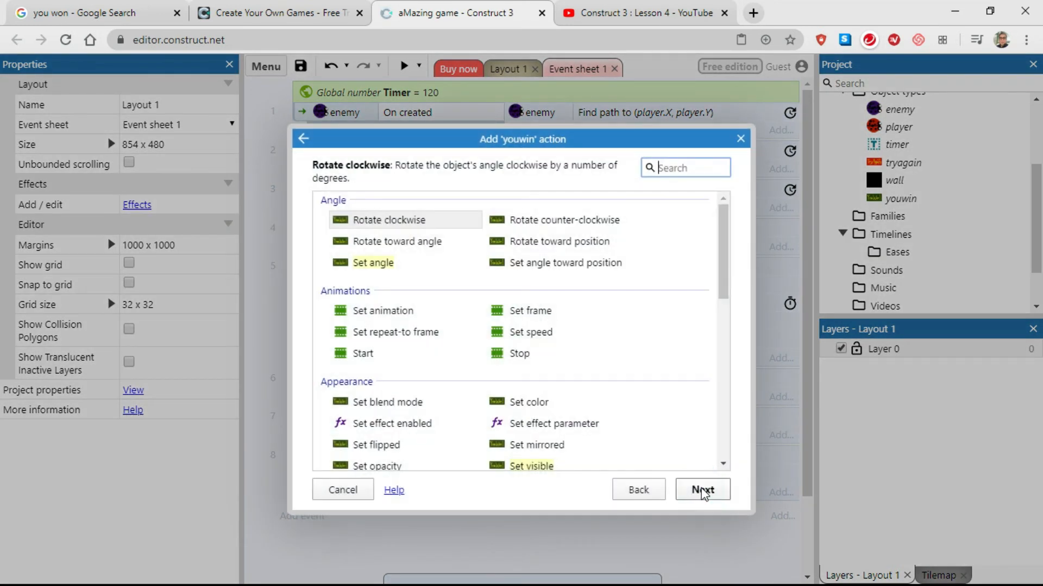
pyautogui.moveTo(721, 263); pyautogui.dragTo(722, 317)
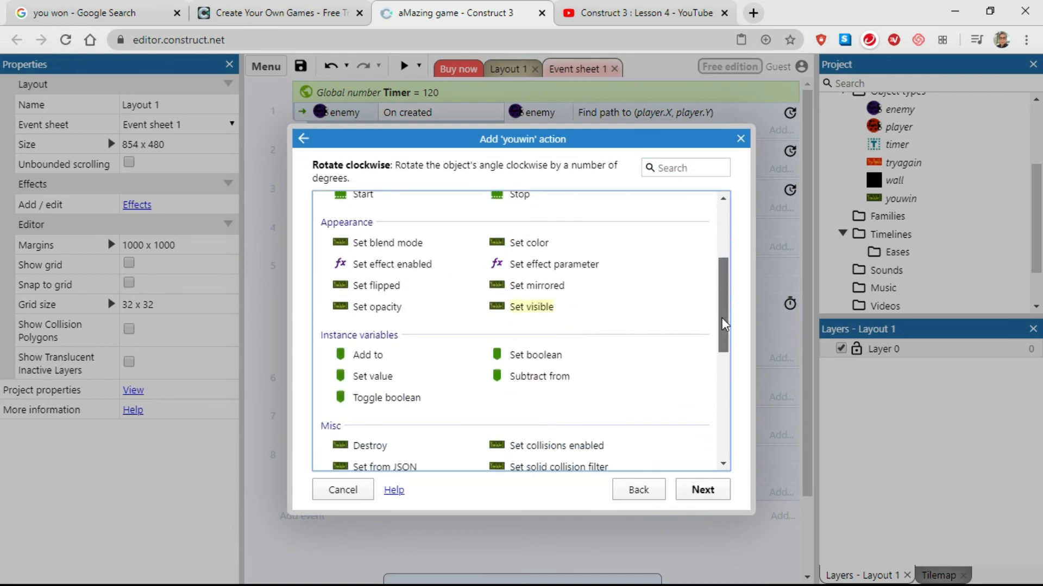
pyautogui.click(528, 309)
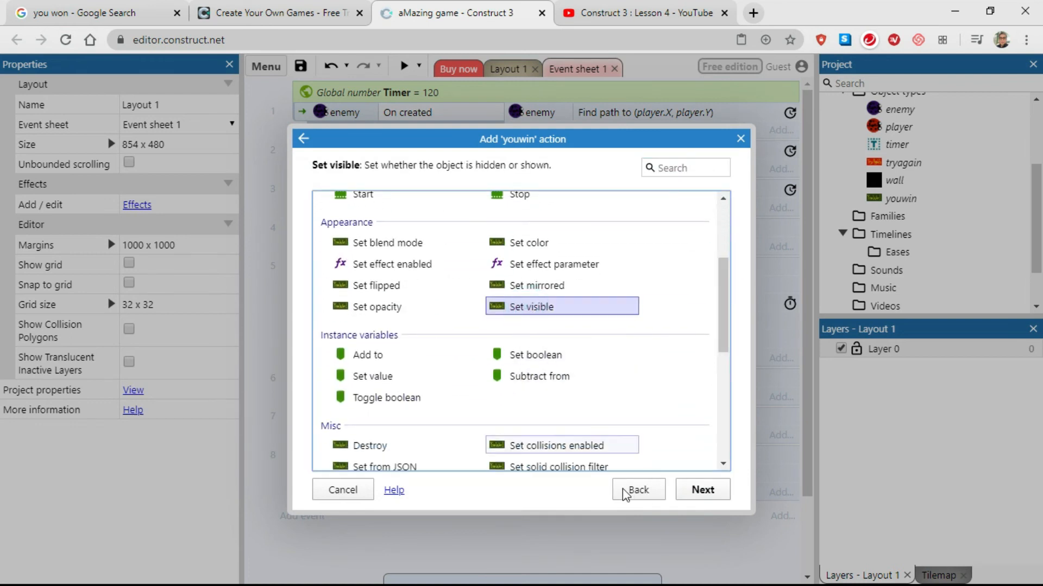
pyautogui.click(695, 490)
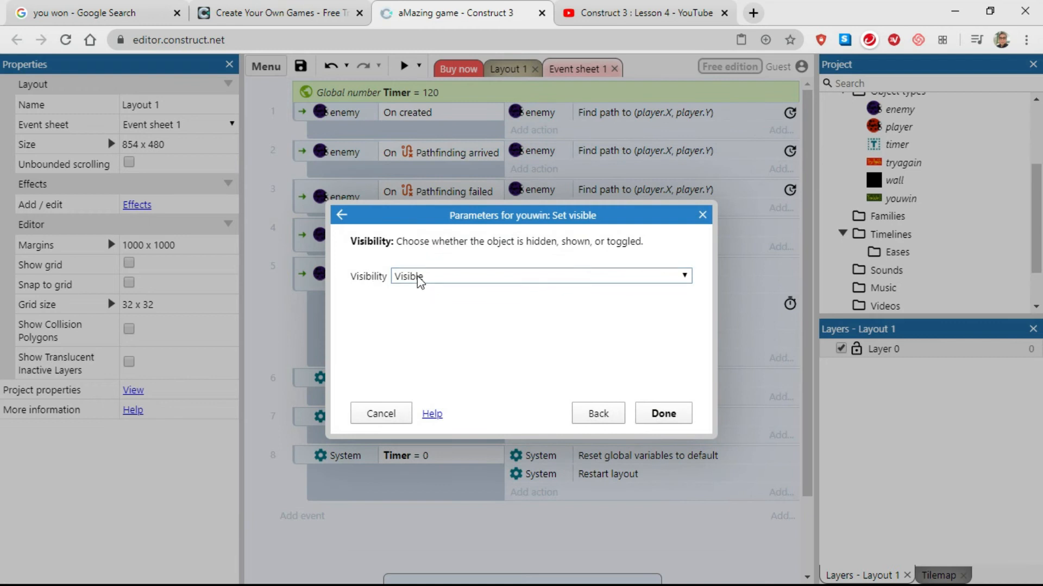
pyautogui.click(662, 413)
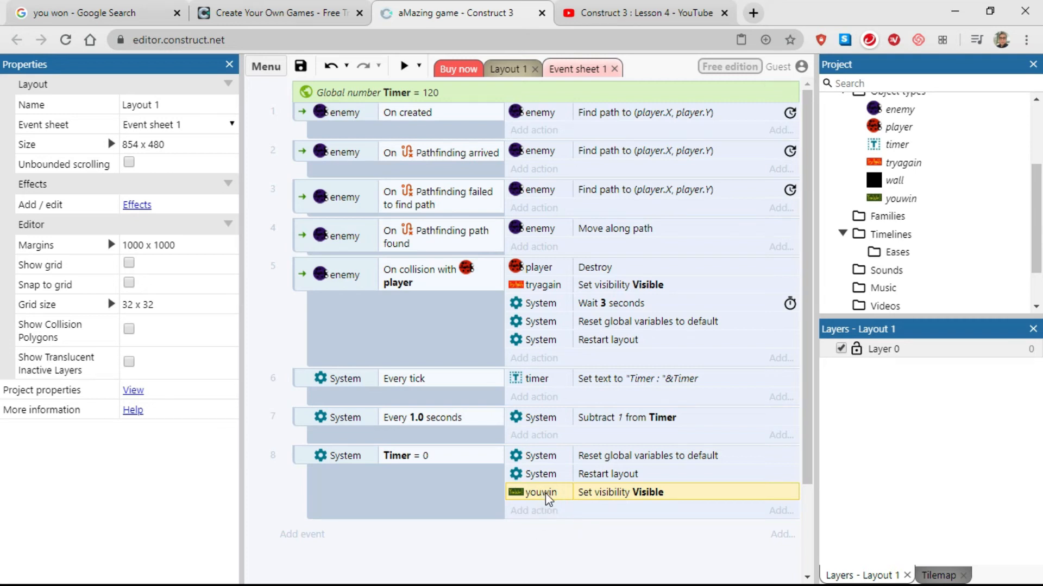
pyautogui.moveTo(547, 496); pyautogui.dragTo(550, 459)
pyautogui.click(596, 552)
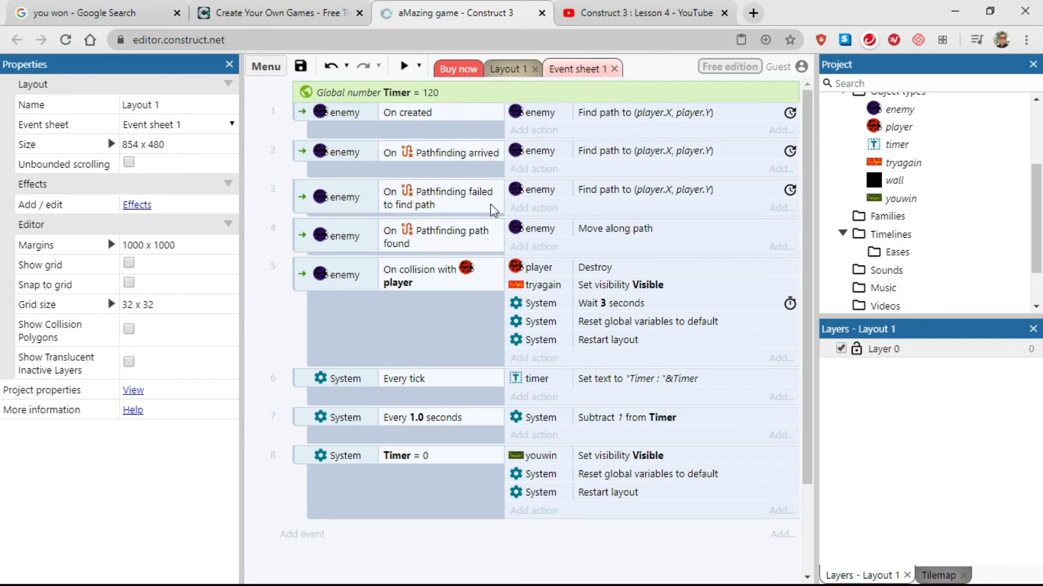
# - Set the initial value of the global variable Timer to 20
pyautogui.doubleClick(432, 92)
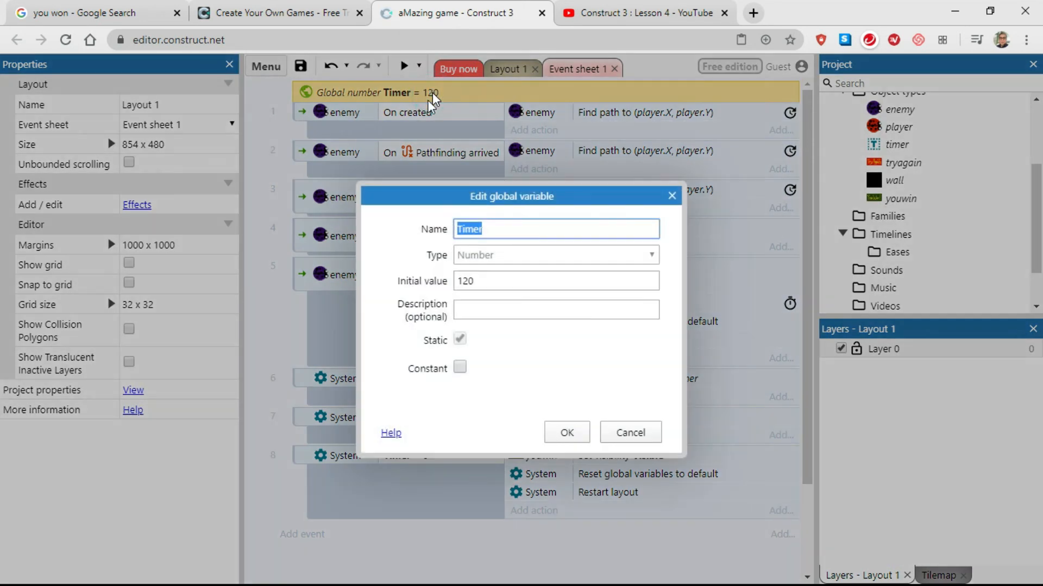
pyautogui.doubleClick(480, 283)
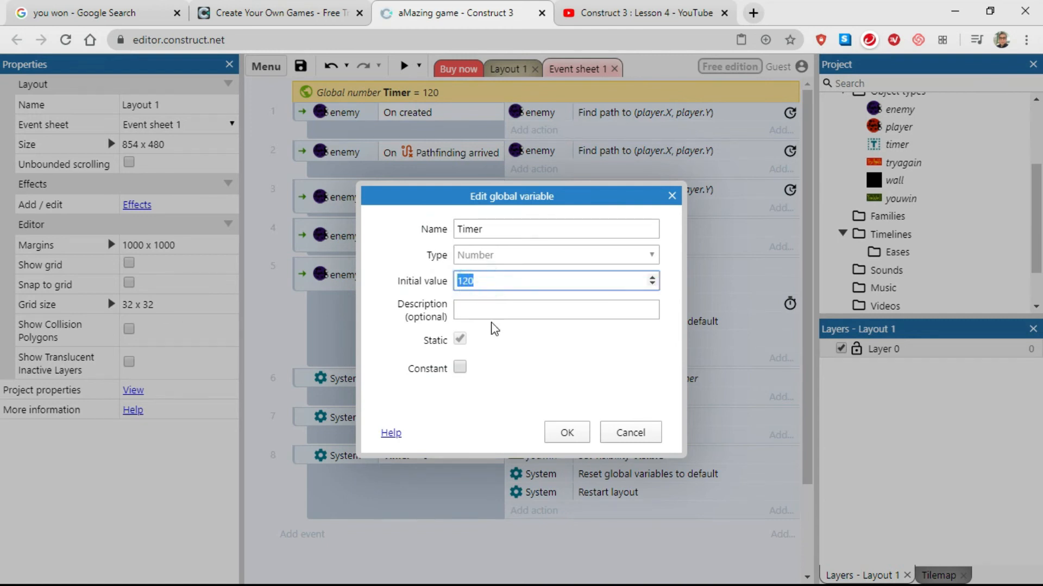
pyautogui.write('2')
pyautogui.click(571, 436)
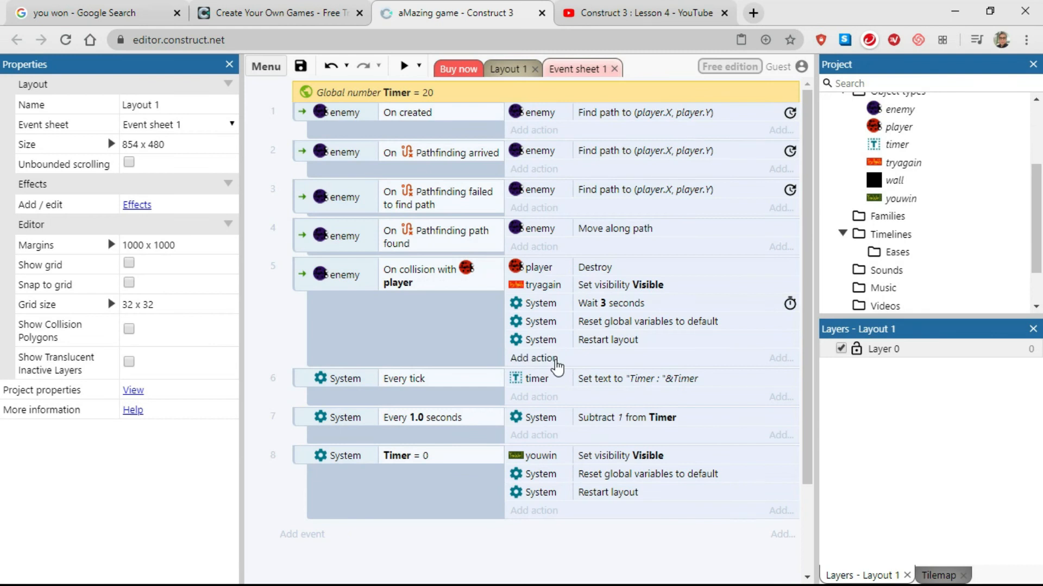
# - Preview the game and steer the player away from the enemy until the timer runs out to test the win message, then close the preview
pyautogui.click(405, 66)
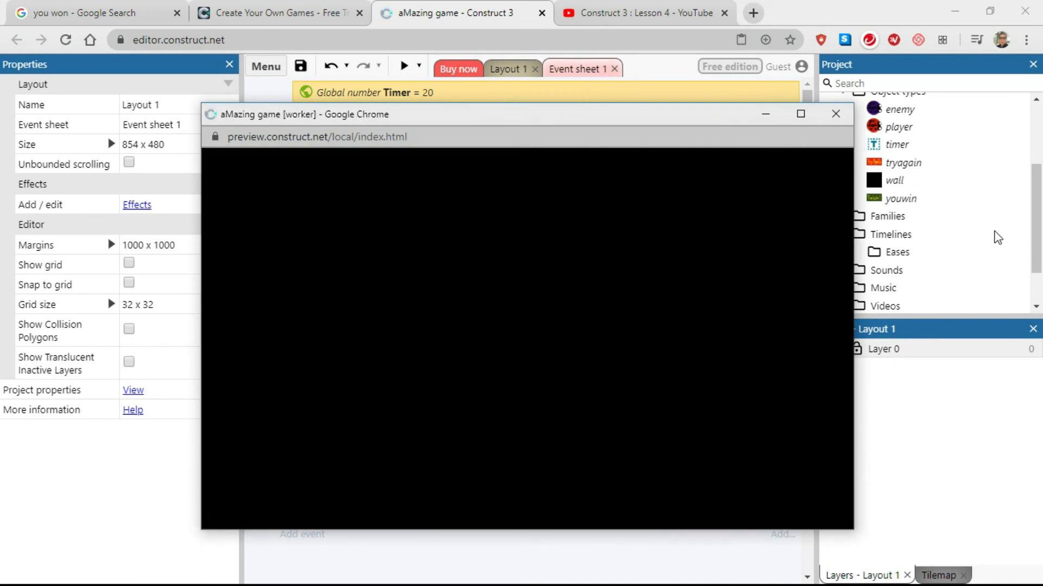
pyautogui.press('Left')
pyautogui.press('Up')
pyautogui.press('Right')
pyautogui.press('Down')
pyautogui.press('Left')
pyautogui.press('Up')
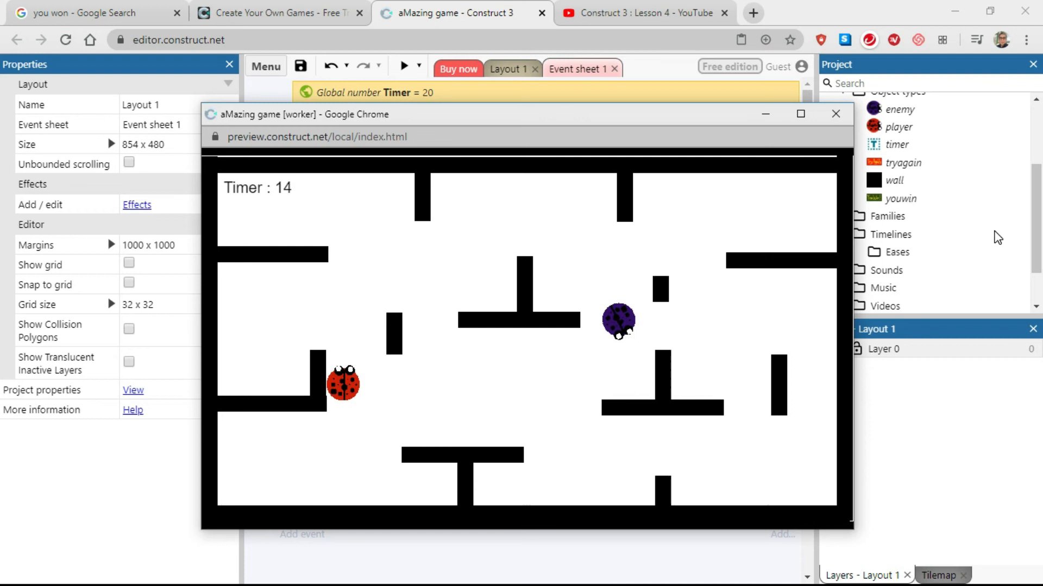
pyautogui.press('Right')
pyautogui.press('Right')
pyautogui.press('Down')
pyautogui.press('Right')
pyautogui.press('Up')
pyautogui.press('Right')
pyautogui.press('Down')
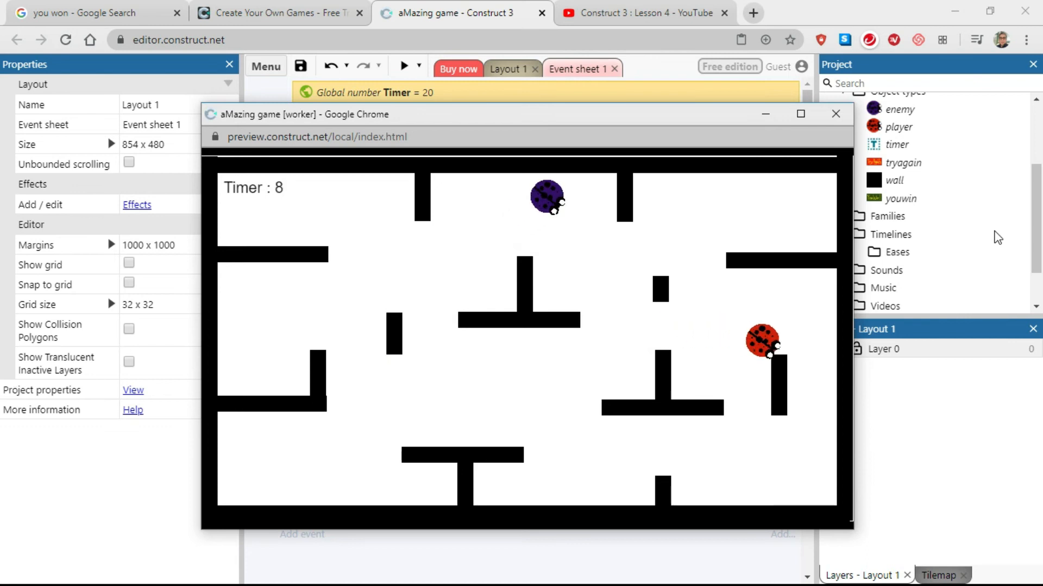
pyautogui.press('Up')
pyautogui.press('Down')
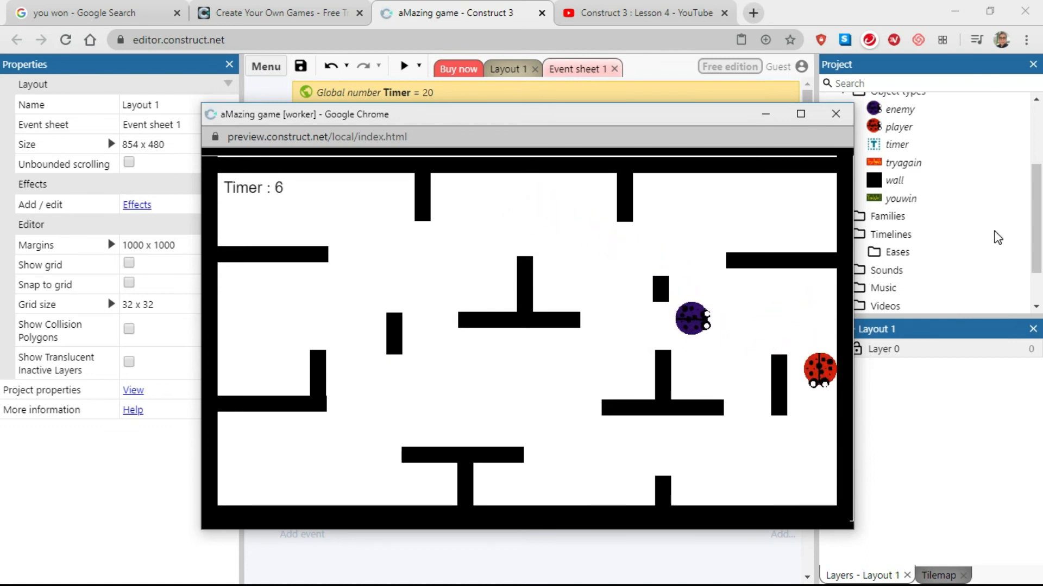
pyautogui.press('Left')
pyautogui.press('Up')
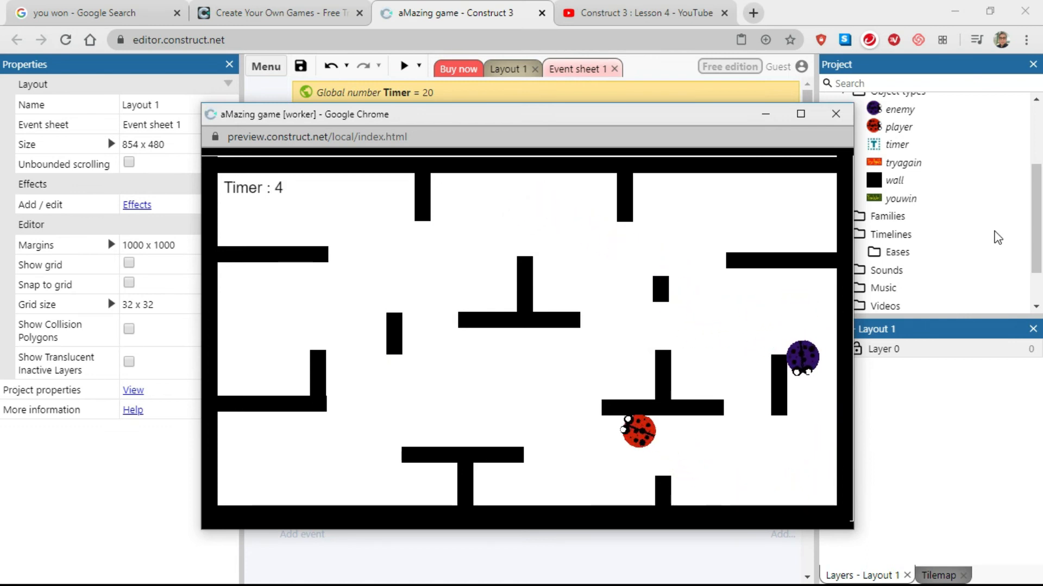
pyautogui.press('Up')
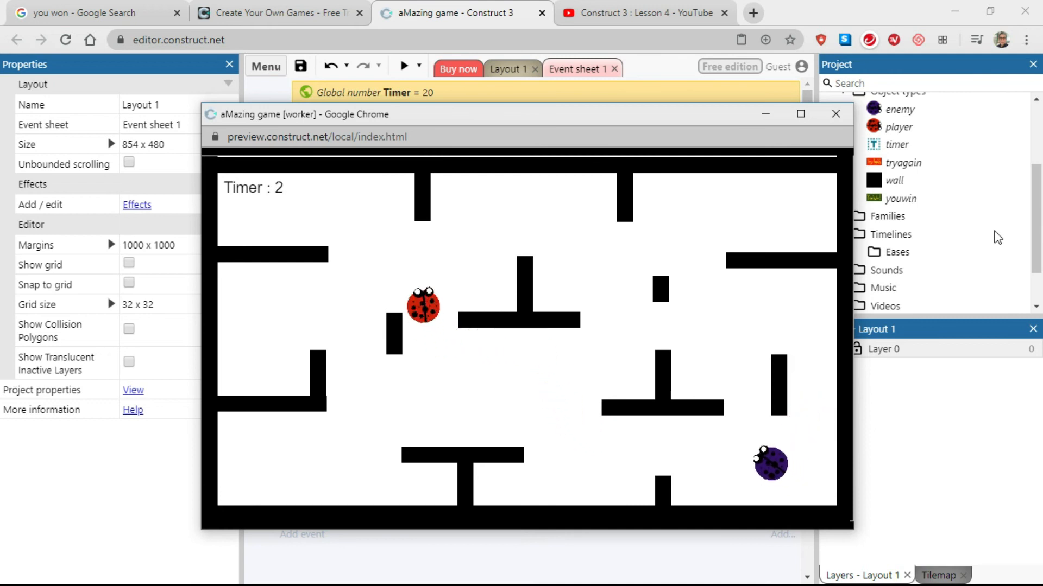
pyautogui.press('Right')
pyautogui.press('Up')
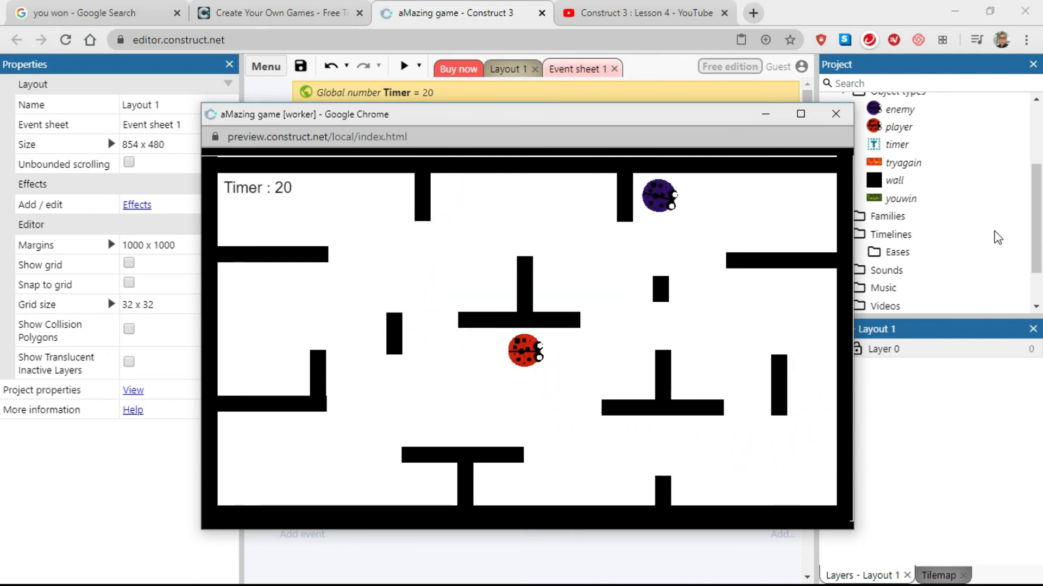
pyautogui.press('Right')
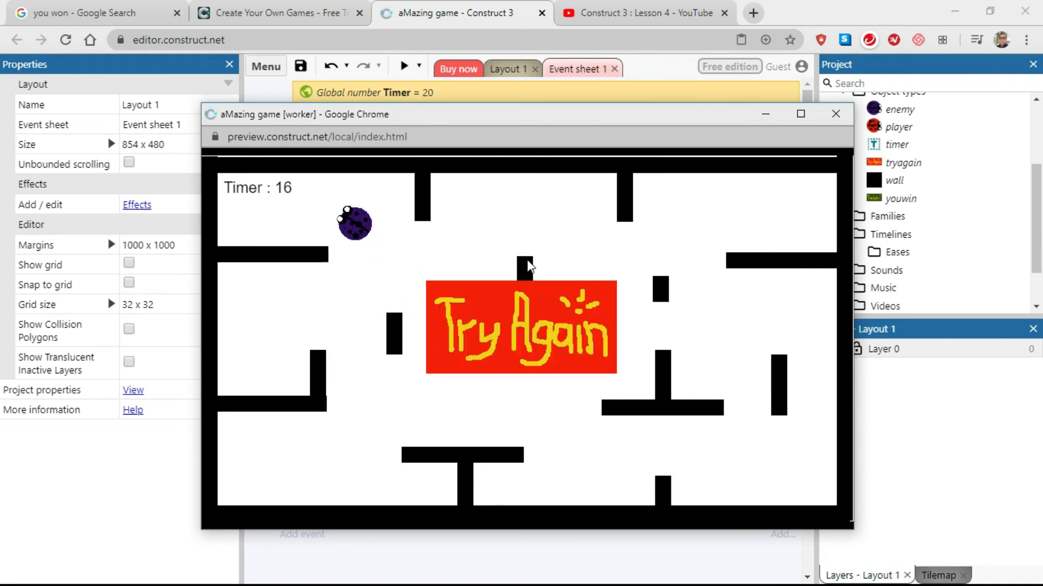
pyautogui.click(489, 297)
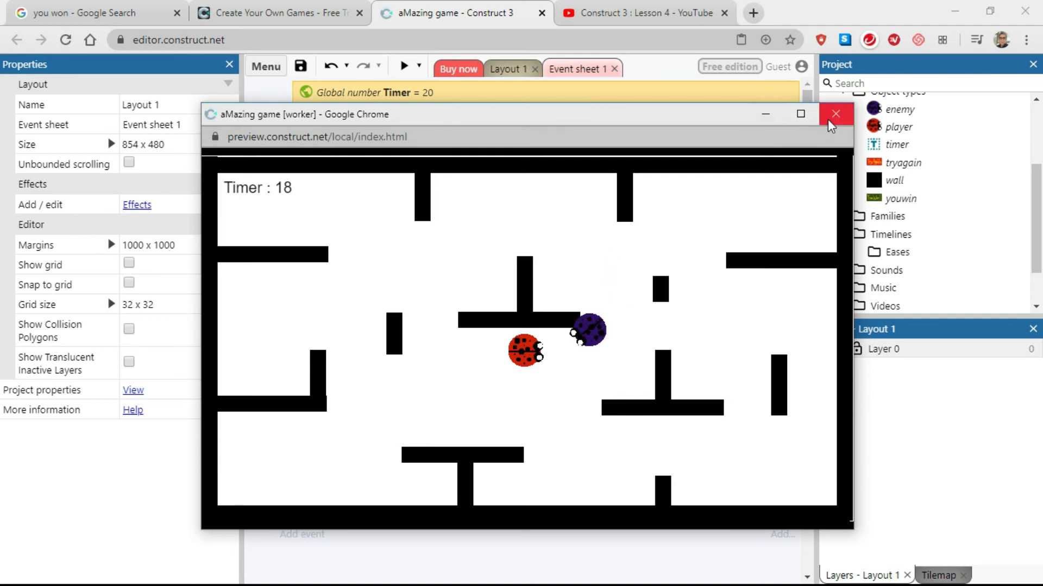
pyautogui.click(836, 114)
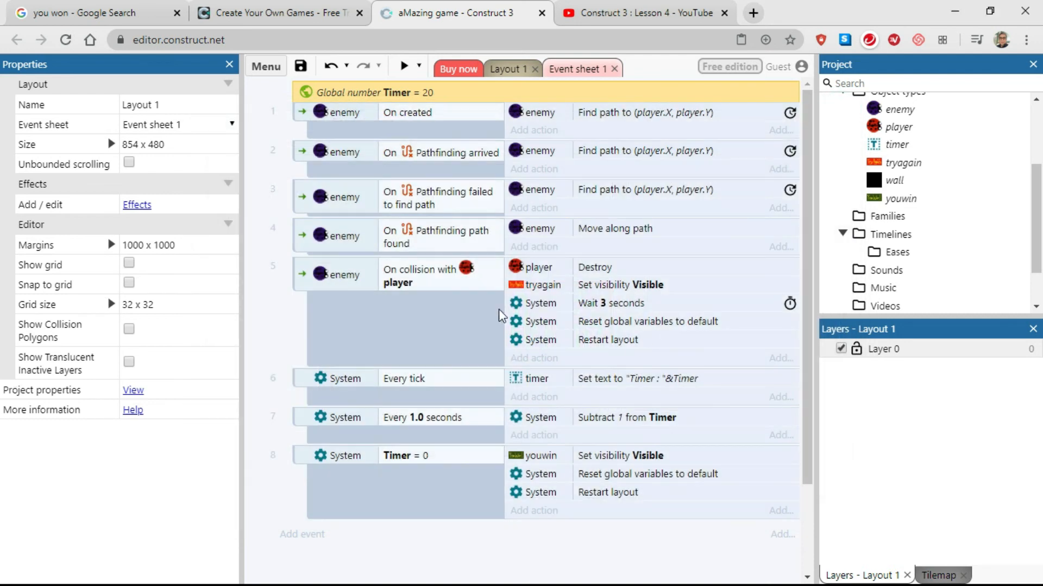
# - Add a System Wait action of 3 seconds to the Timer = 0 event and place it directly after the youwin Set visible action
pyautogui.scroll(-2, 559, 508)
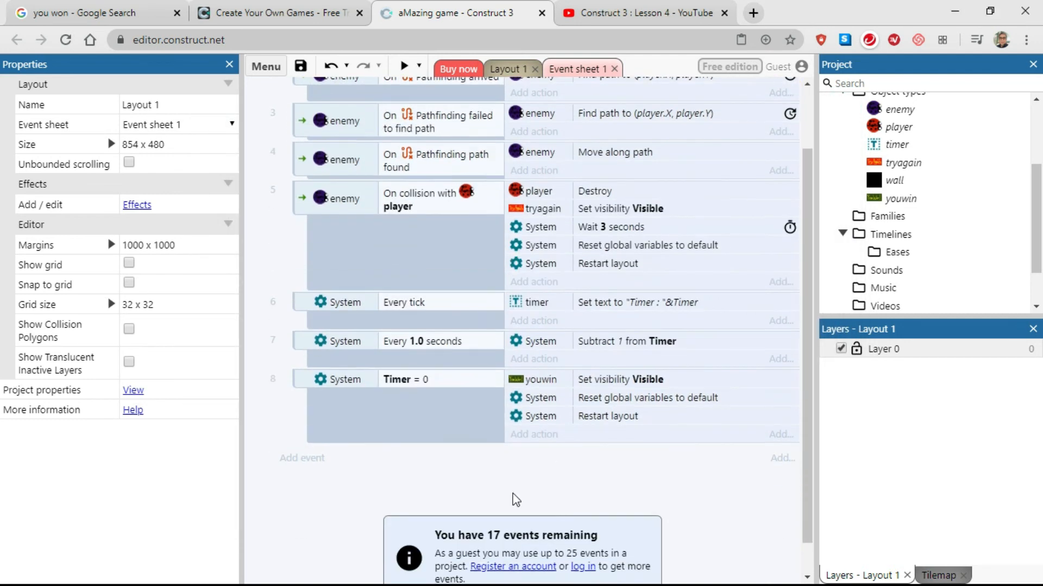
pyautogui.click(530, 435)
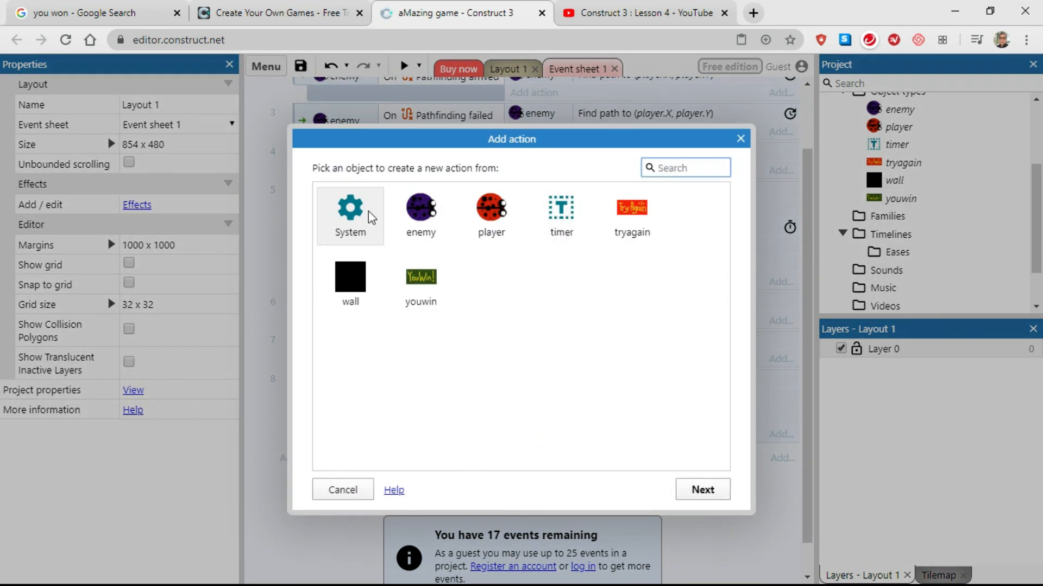
pyautogui.click(379, 241)
pyautogui.click(701, 489)
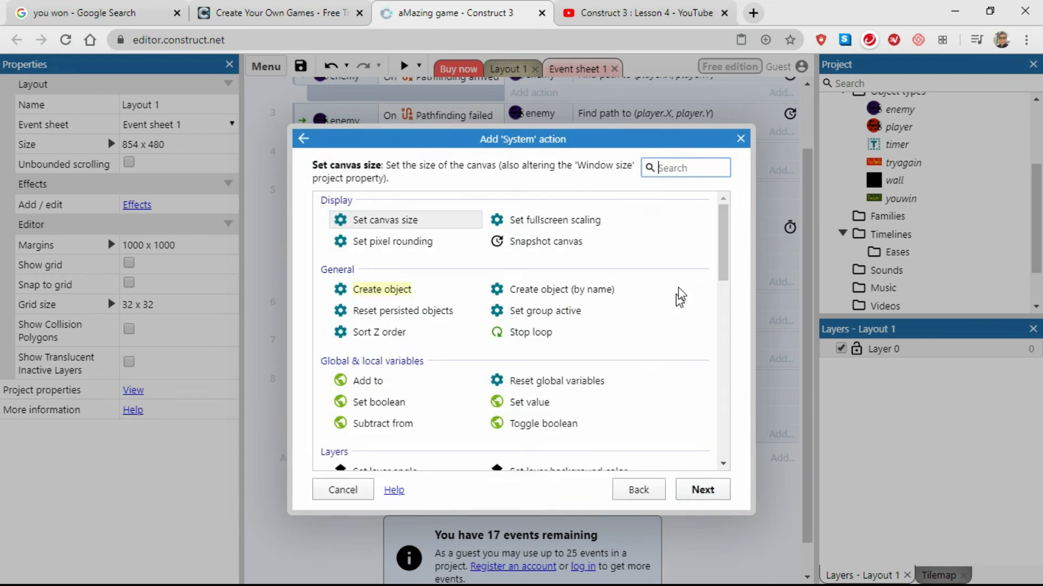
pyautogui.moveTo(718, 244); pyautogui.dragTo(727, 420)
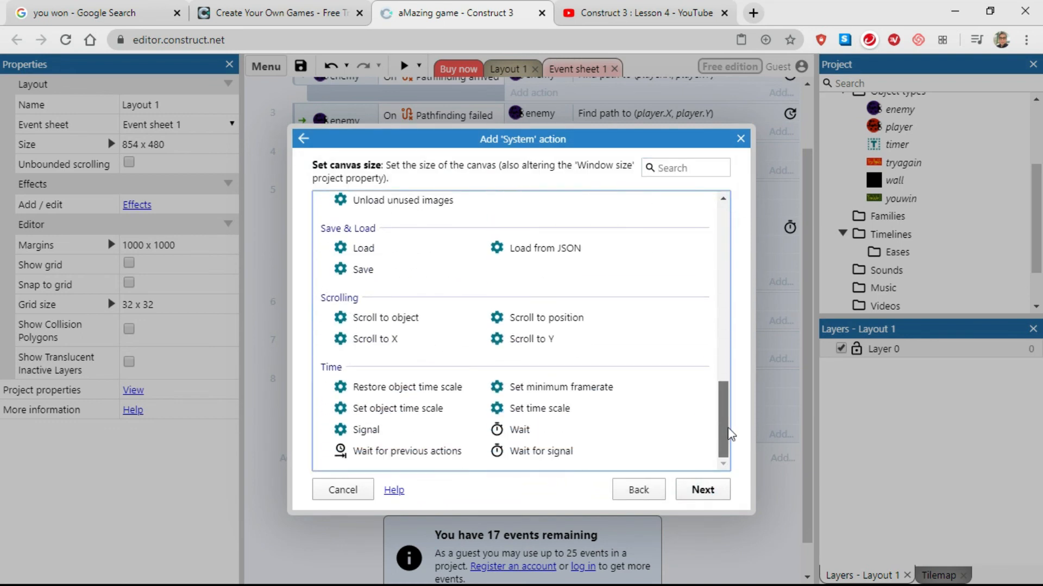
pyautogui.click(520, 429)
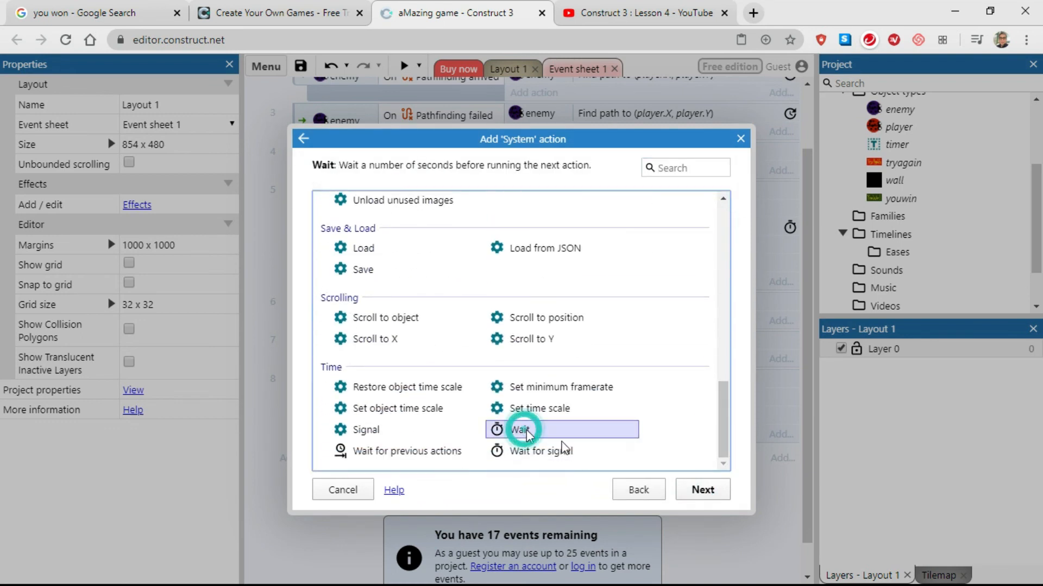
pyautogui.click(700, 490)
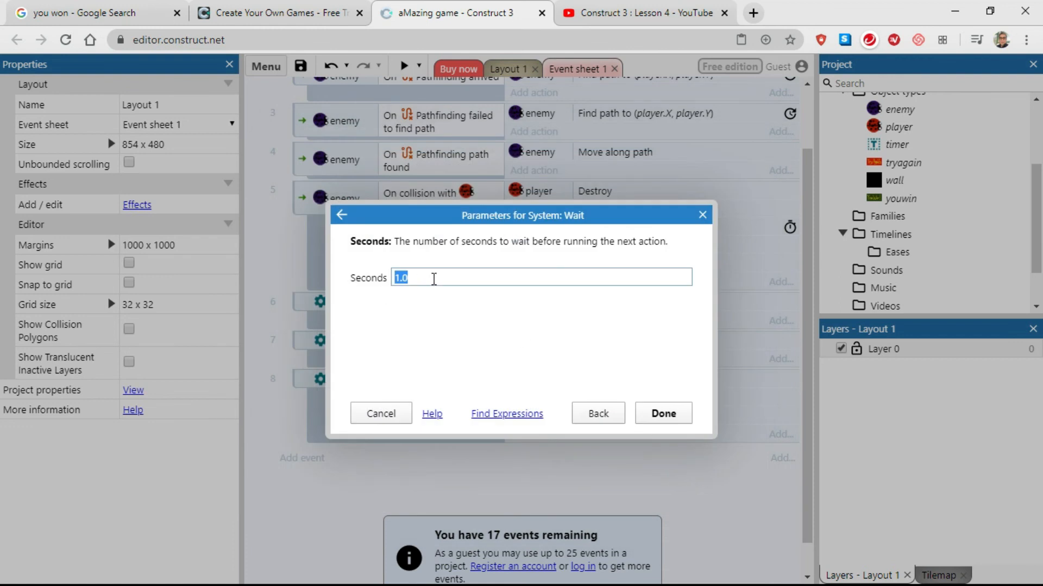
pyautogui.doubleClick(419, 272)
pyautogui.doubleClick(424, 276)
pyautogui.write('3')
pyautogui.click(664, 414)
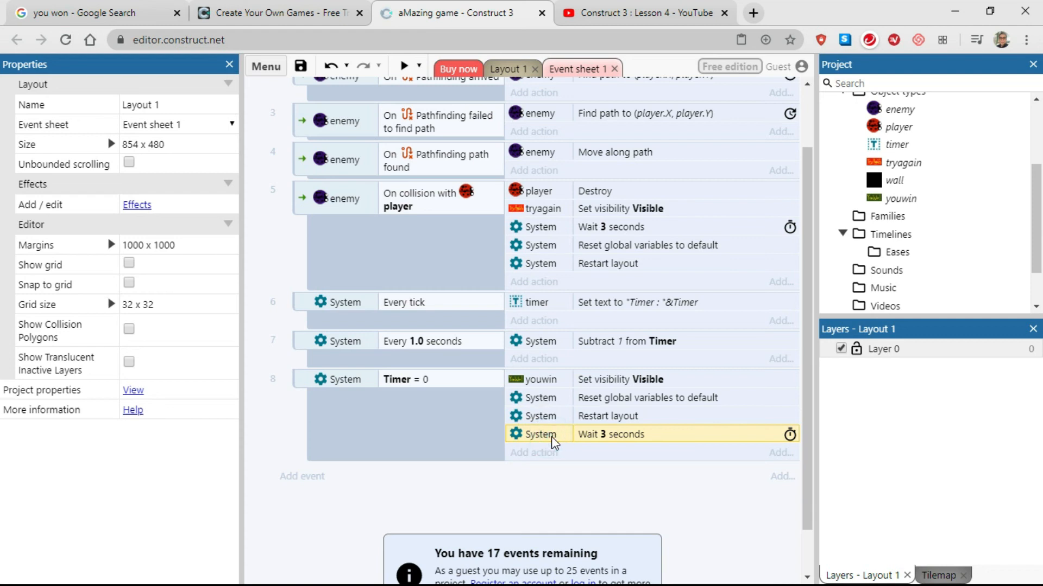
pyautogui.moveTo(554, 429); pyautogui.dragTo(559, 396)
pyautogui.click(604, 489)
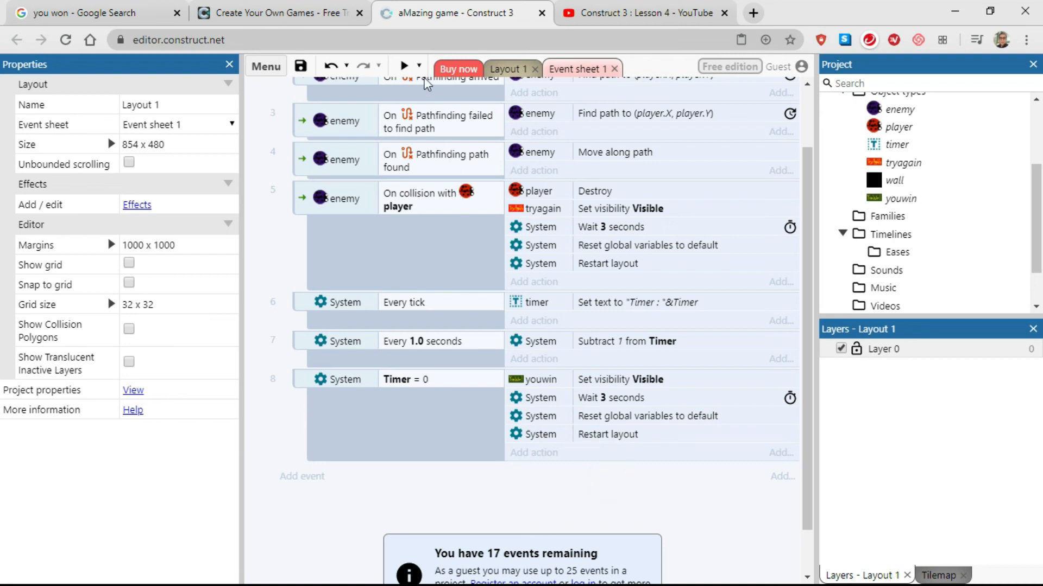
# - Preview the game again, dodging the enemy until the timer reaches 0 to test the delayed restart, then close the preview
pyautogui.click(405, 66)
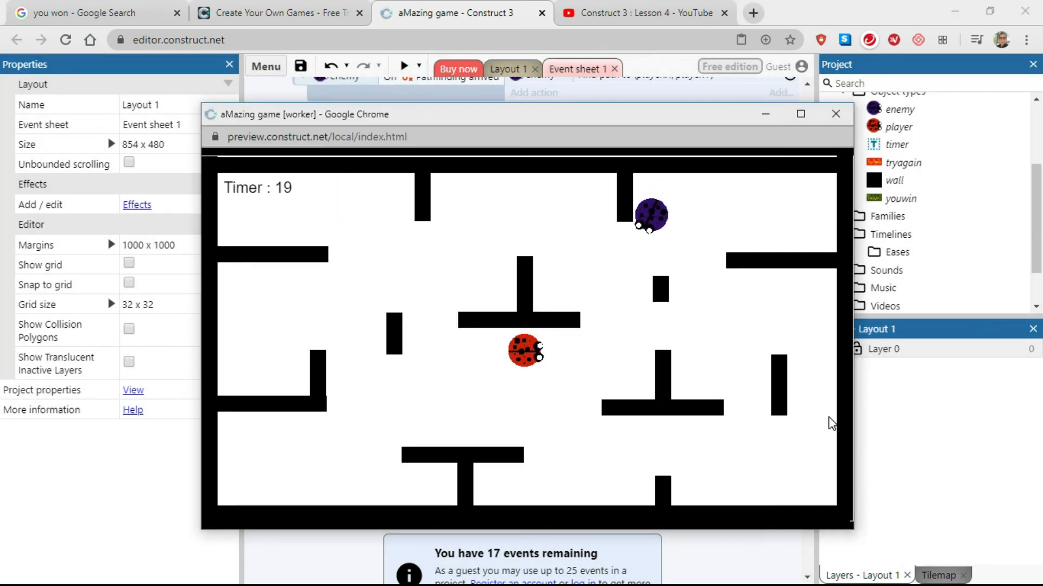
pyautogui.press('Left')
pyautogui.press('Up')
pyautogui.press('Right')
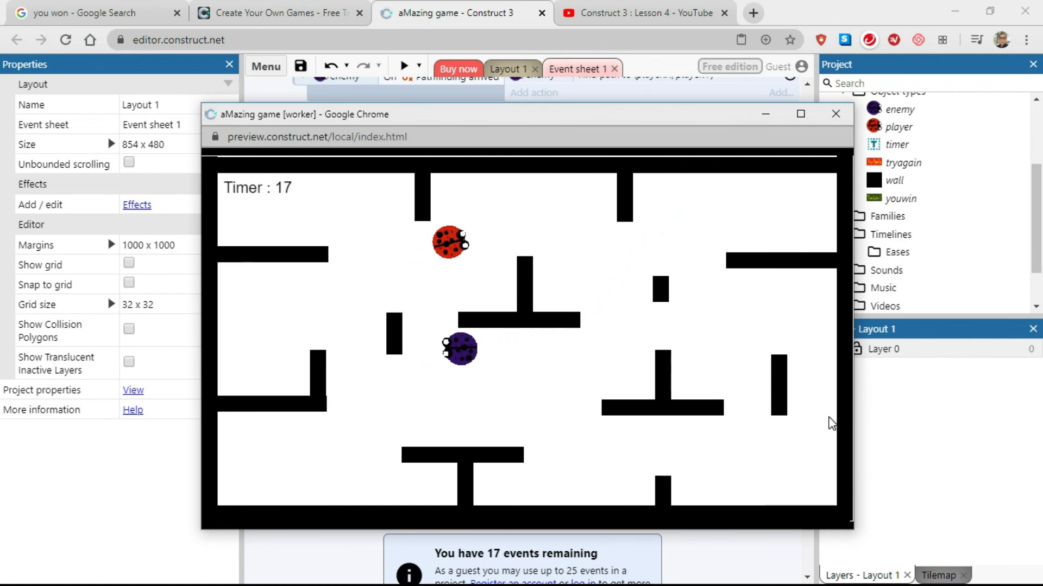
pyautogui.press('Down')
pyautogui.press('Left')
pyautogui.press('Down')
pyautogui.press('Up')
pyautogui.press('Right')
pyautogui.press('Up')
pyautogui.press('Right')
pyautogui.press('Down')
pyautogui.press('Right')
pyautogui.press('Down')
pyautogui.press('Left')
pyautogui.press('Up')
pyautogui.press('Right')
pyautogui.press('Up')
pyautogui.press('Right')
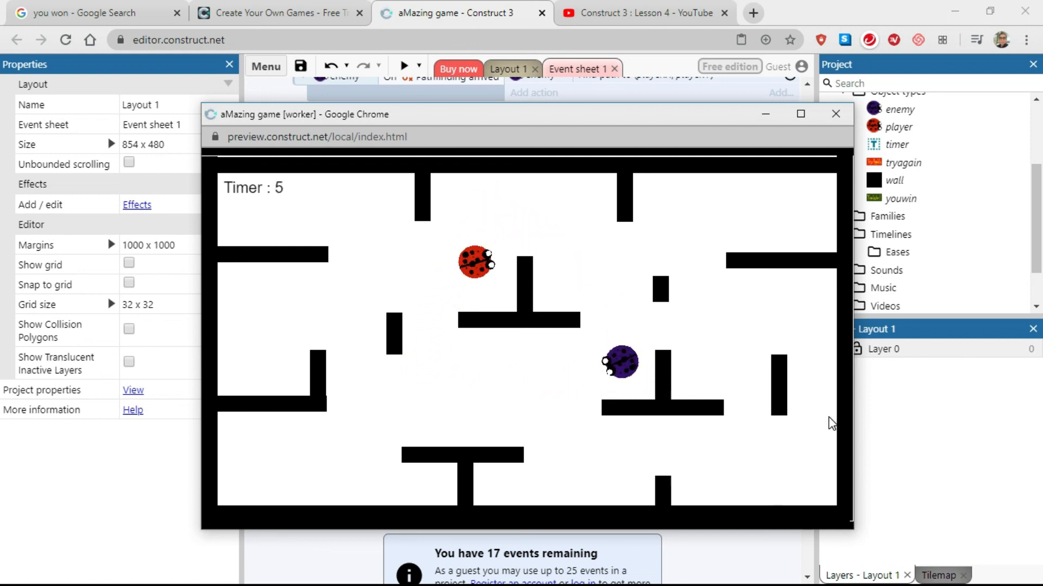
pyautogui.press('Down')
pyautogui.press('Right')
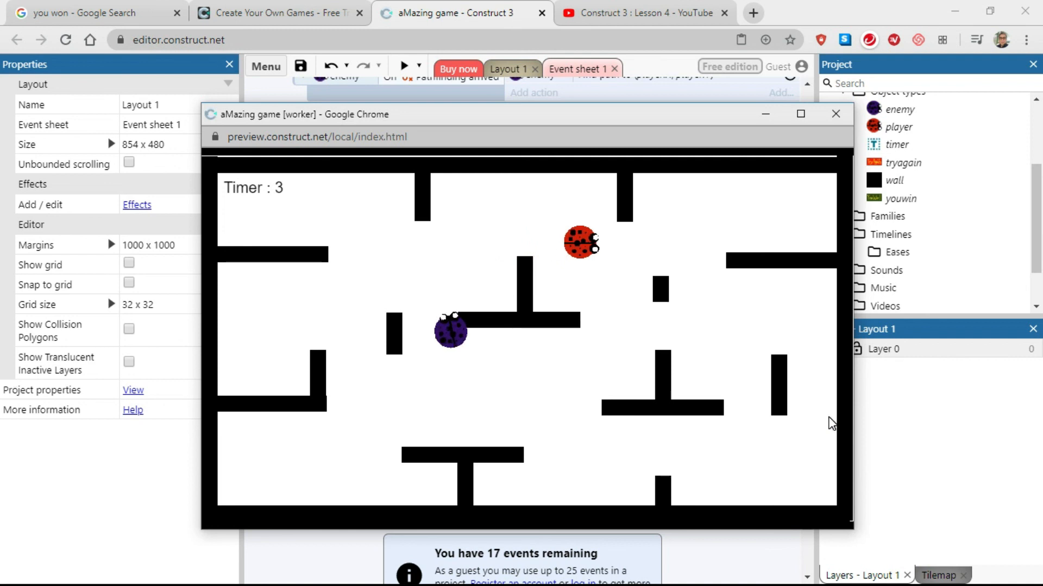
pyautogui.press('Down')
pyautogui.press('Right')
pyautogui.press('Down')
pyautogui.press('Left')
pyautogui.press('Up')
pyautogui.press('Up')
pyautogui.press('Left')
pyautogui.press('Up')
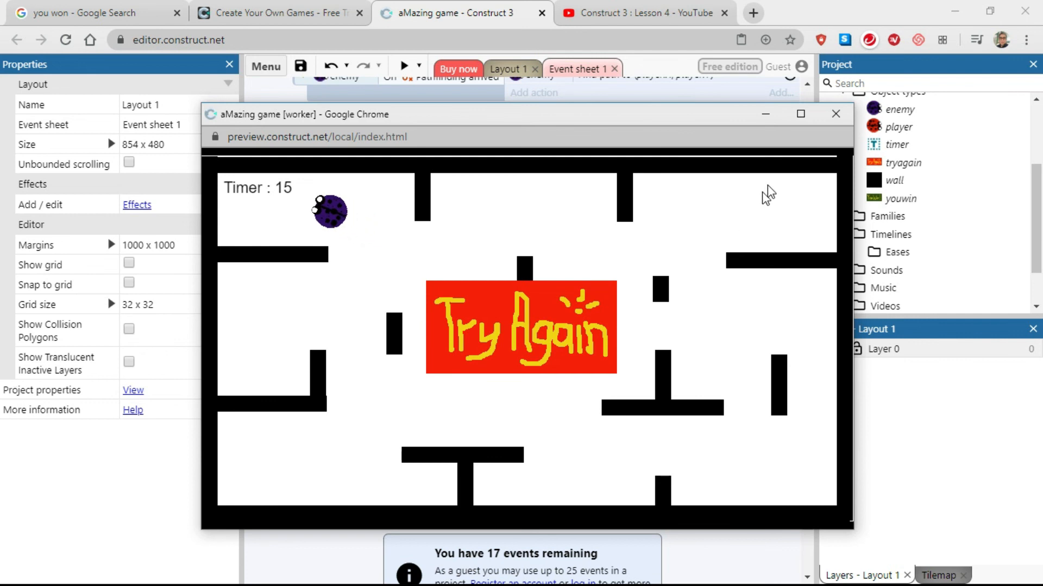
pyautogui.click(843, 113)
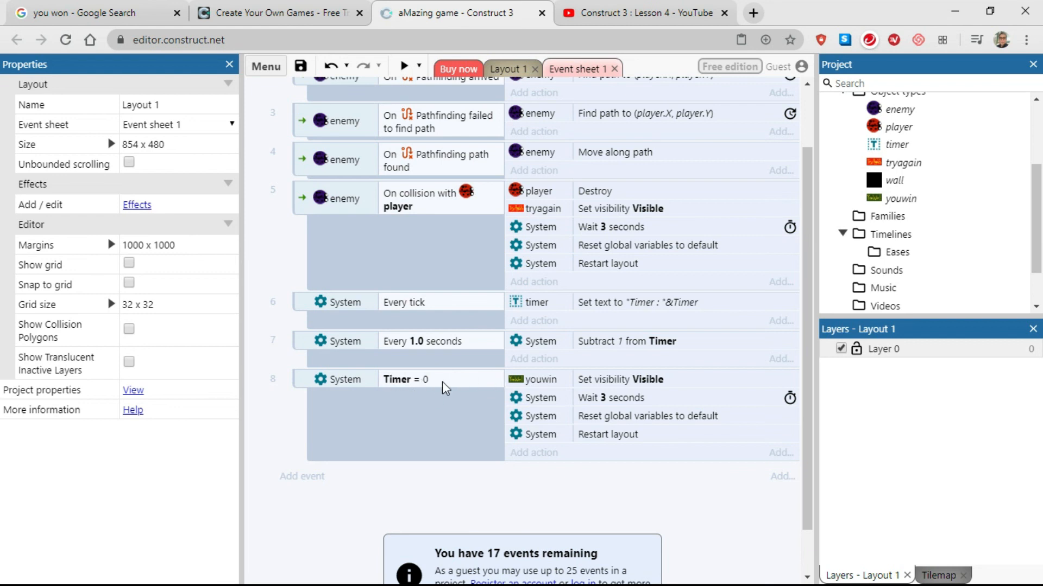
# - Add an enemy Destroy action to the Timer = 0 event and place it first, before the youwin Set visible action
pyautogui.click(526, 455)
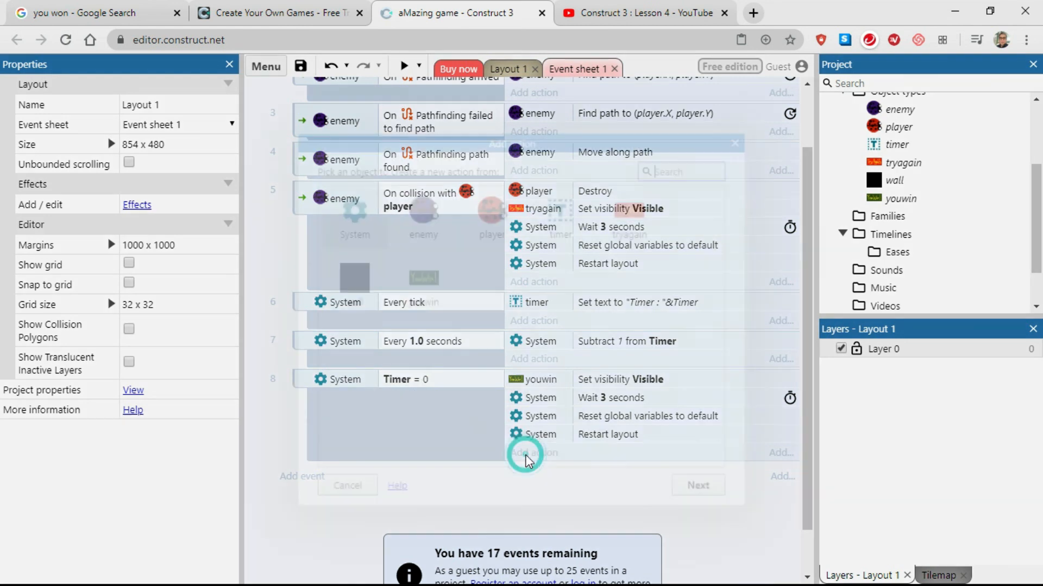
pyautogui.click(421, 212)
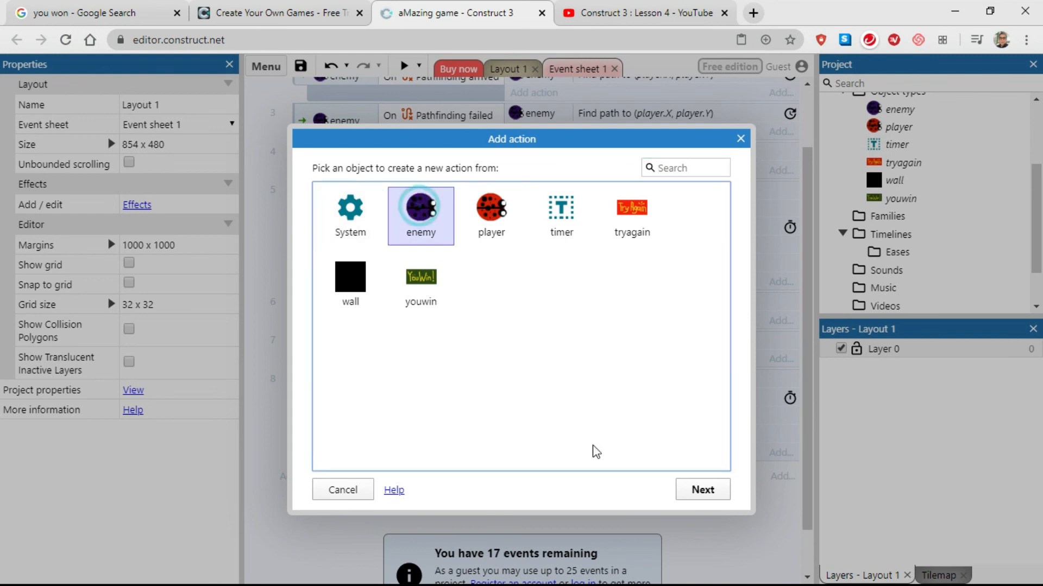
pyautogui.click(700, 491)
pyautogui.moveTo(724, 255); pyautogui.dragTo(722, 319)
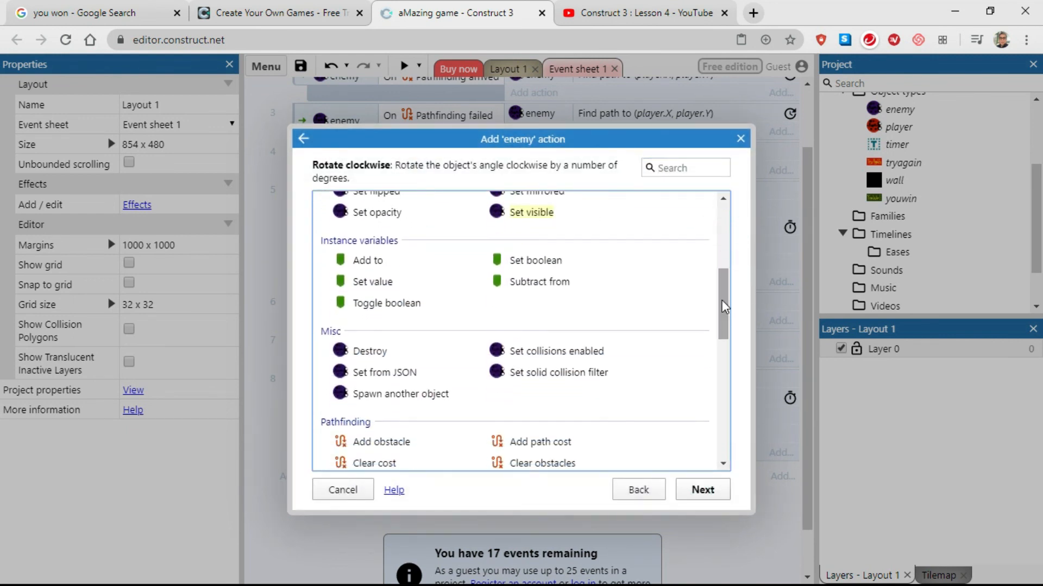
pyautogui.click(377, 351)
pyautogui.click(701, 494)
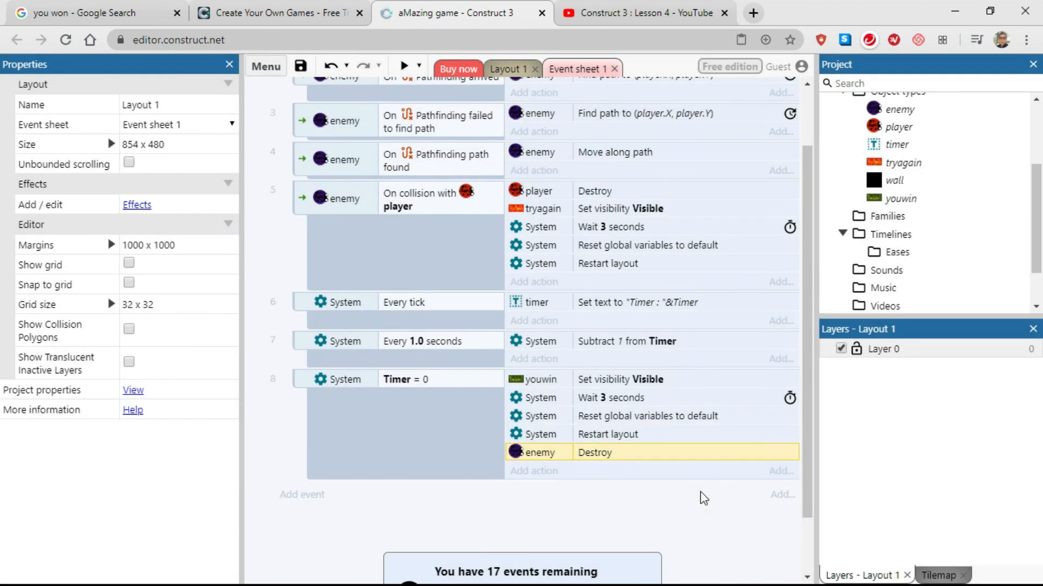
pyautogui.moveTo(541, 458); pyautogui.dragTo(538, 376)
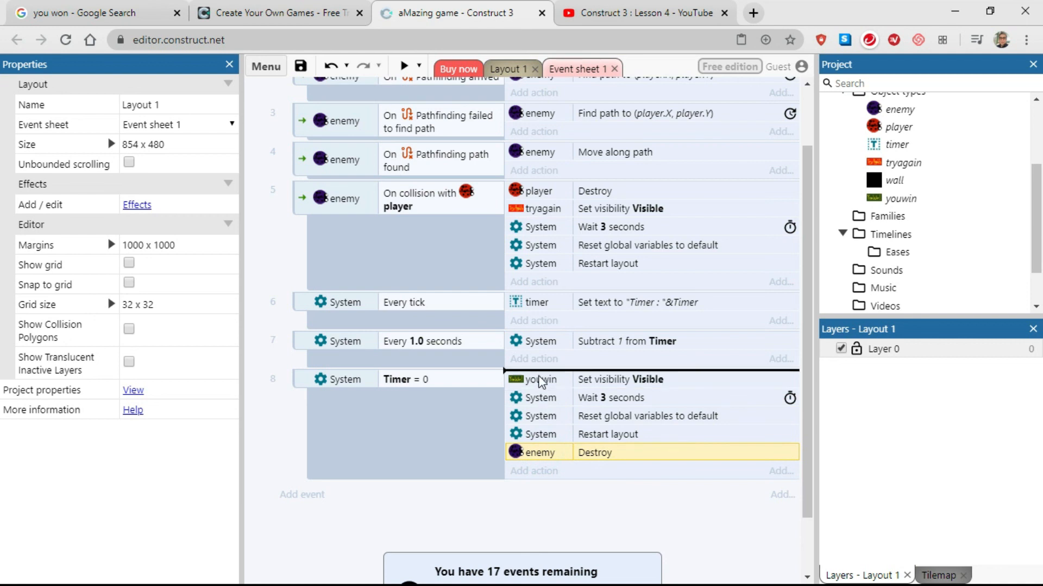
pyautogui.moveTo(558, 416); pyautogui.dragTo(538, 376)
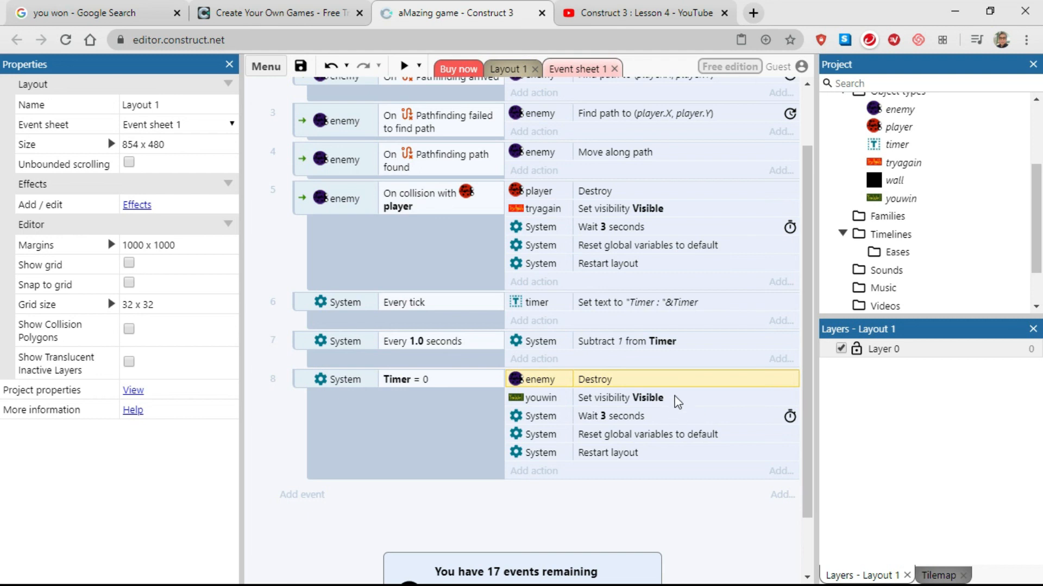
pyautogui.scroll(2, 677, 402)
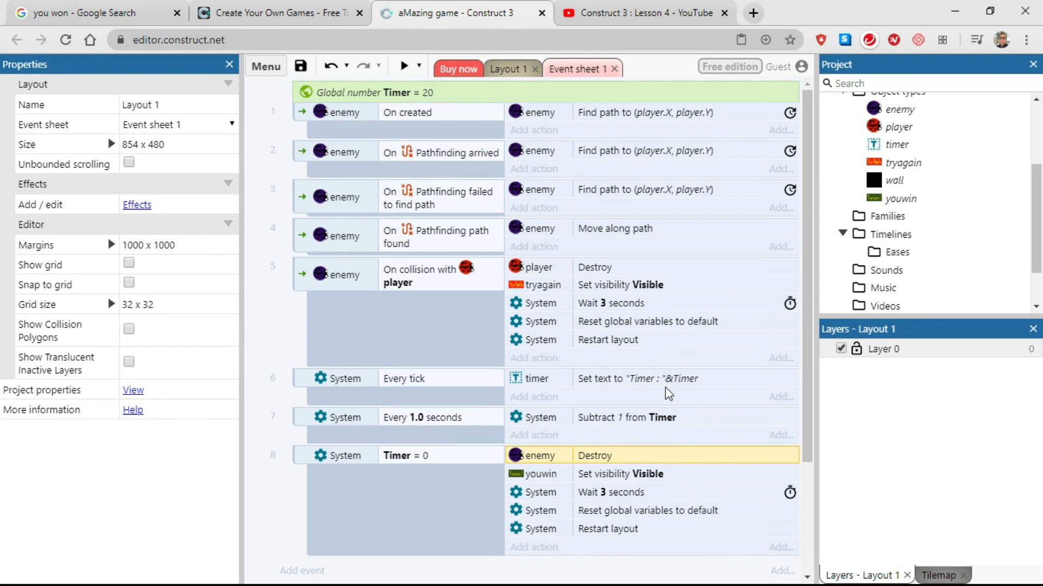